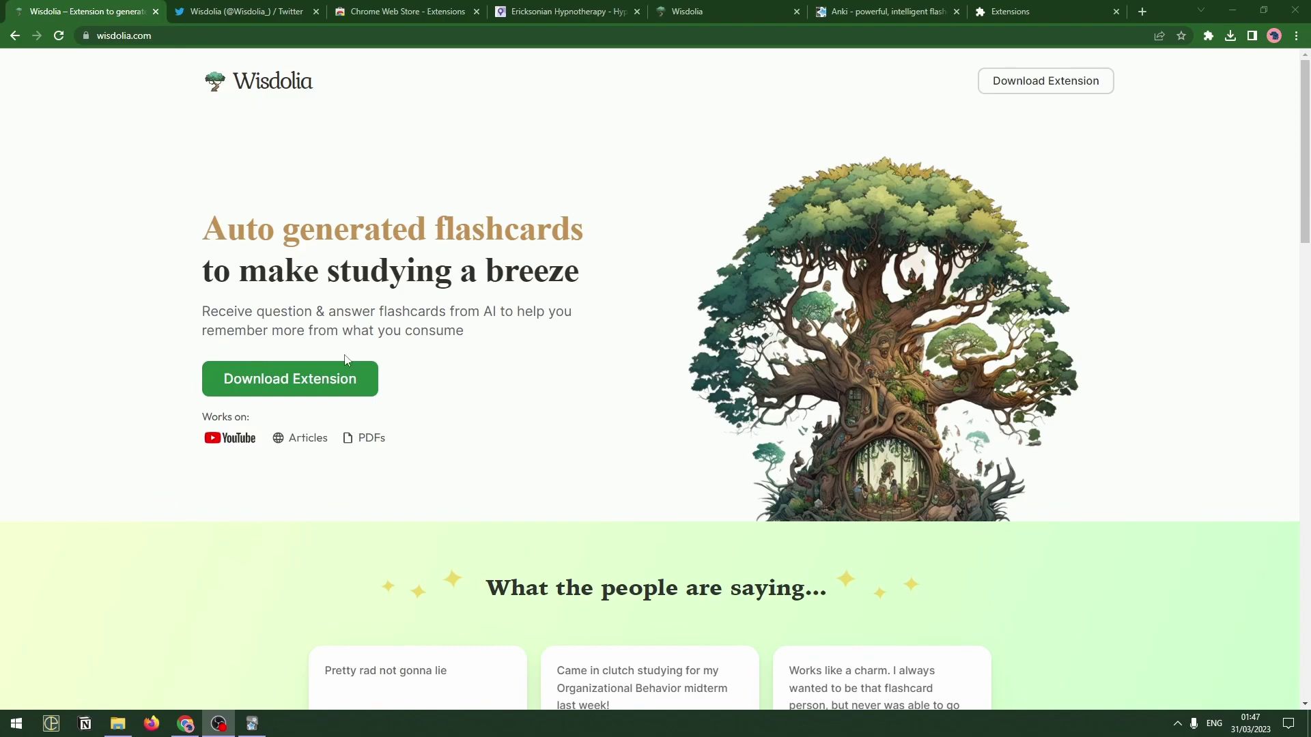
Step: Scroll the wisdolia.com landing page down to the flashcard demo, then go to the Chrome Web Store tab
scroll(503, 400, down, 1)
scroll(499, 389, down, 10)
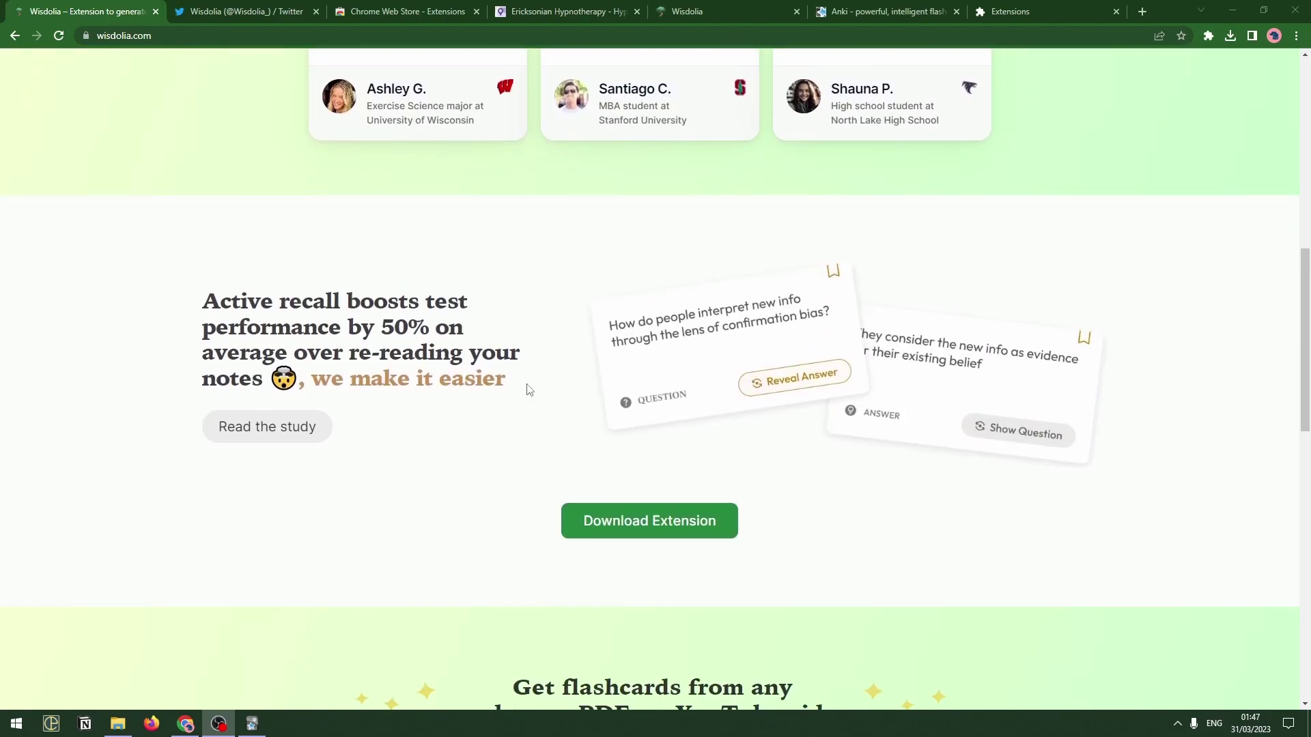
scroll(475, 470, down, 2)
scroll(475, 470, down, 4)
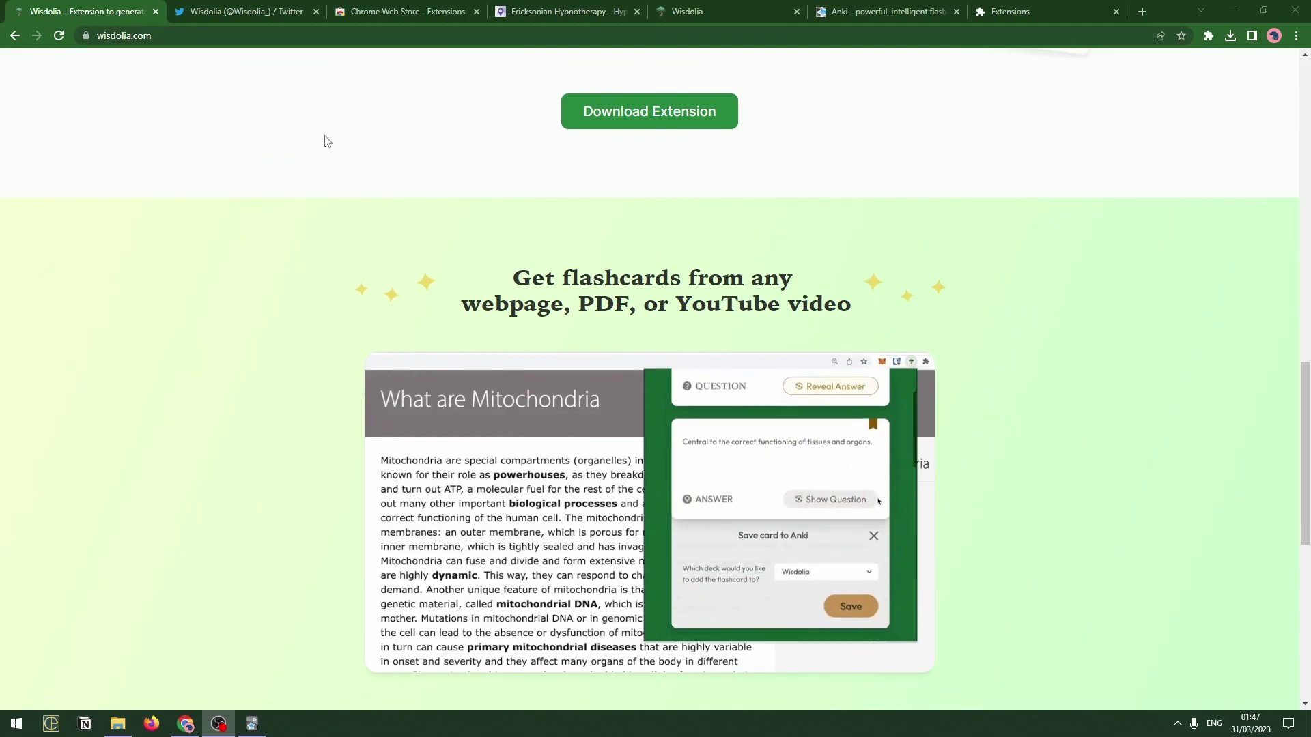
click(387, 11)
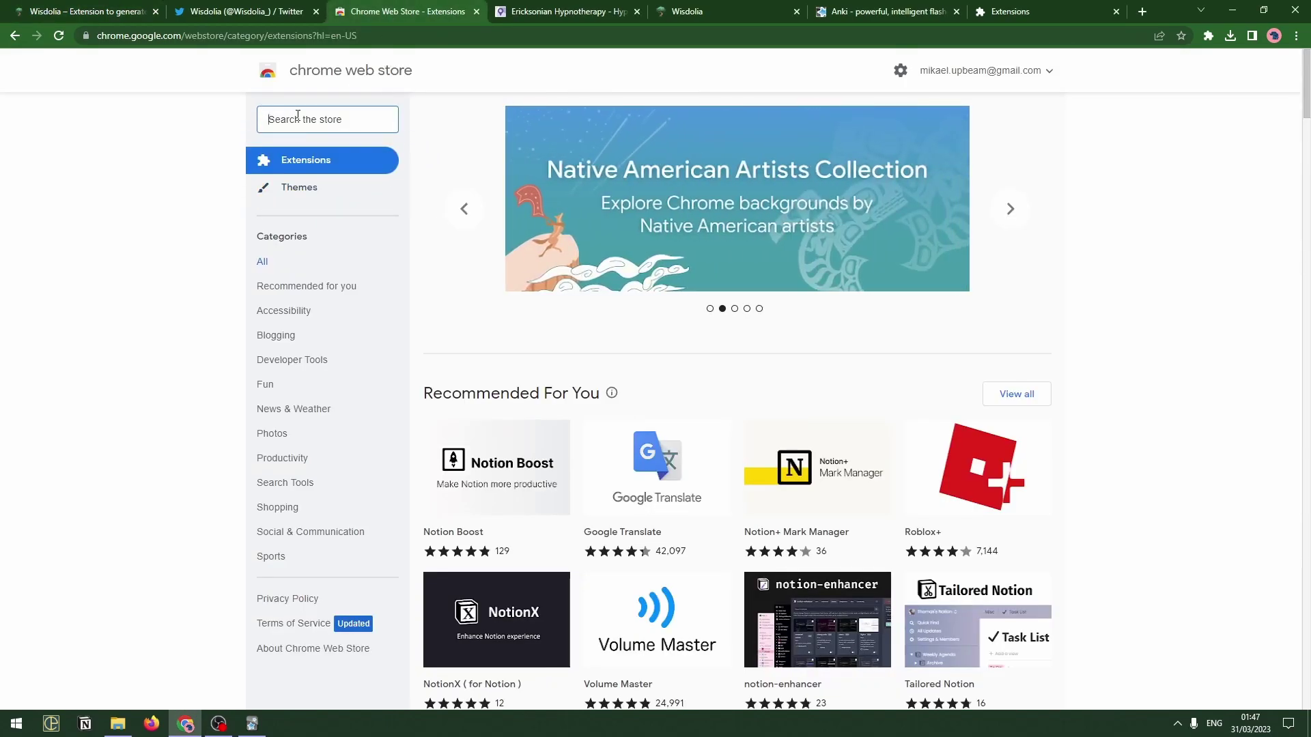
Step: Search the store for 'wisdolia' and add the Wisdolia extension to Chrome
text(wisdolia)
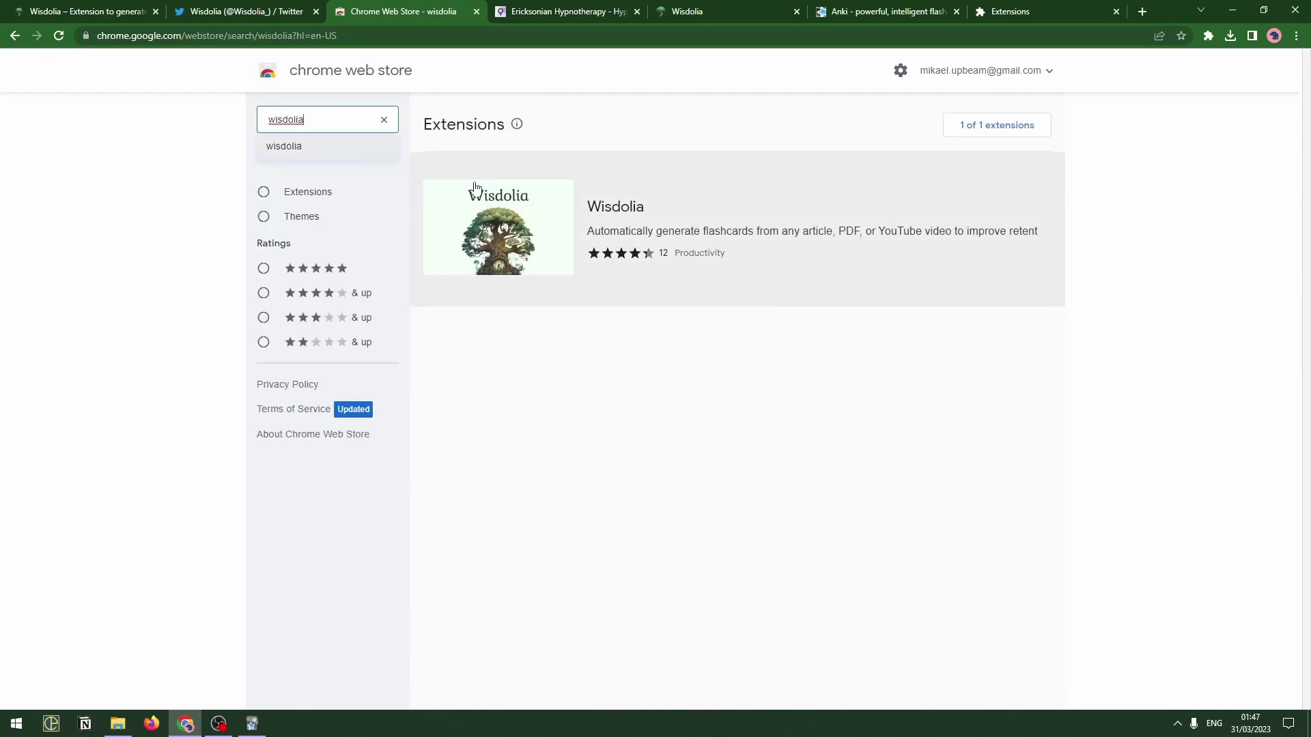
click(848, 198)
click(908, 166)
click(777, 161)
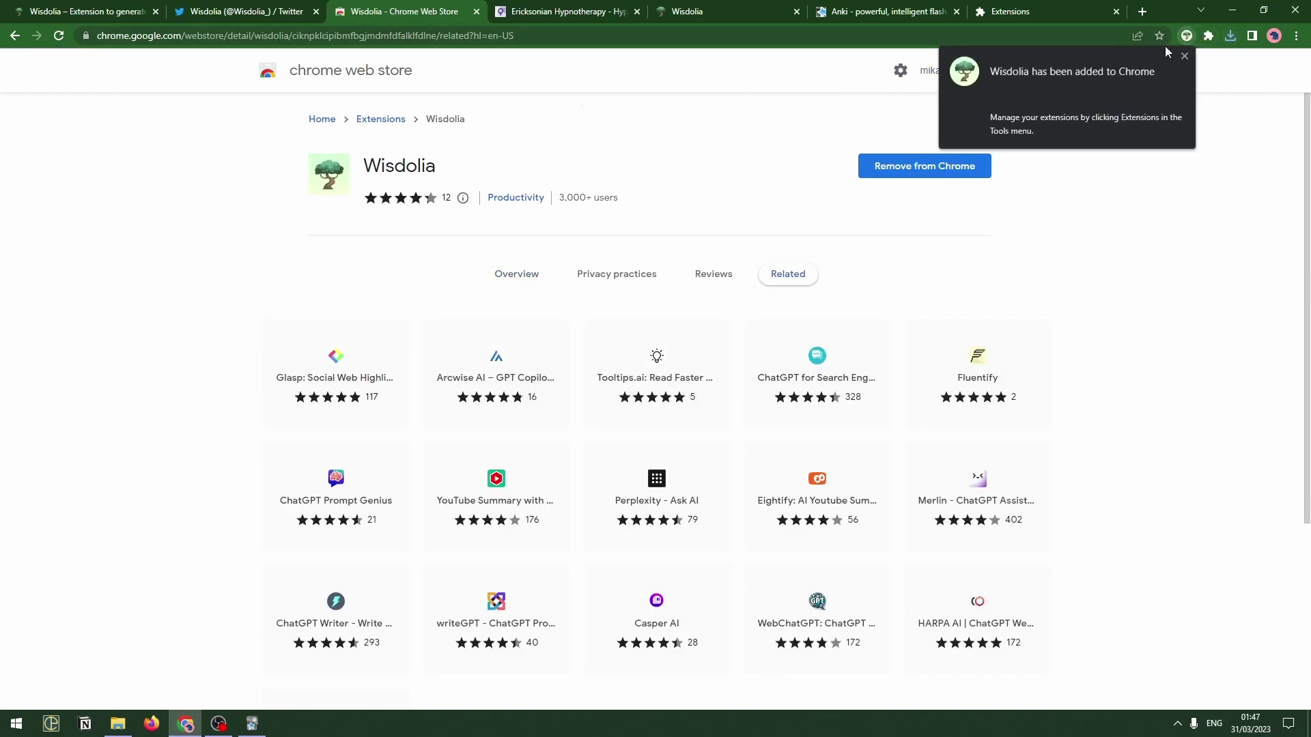
Step: Pin Wisdolia in the Extensions menu and switch to the Ericksonian hypnosis article
click(1186, 36)
click(1208, 36)
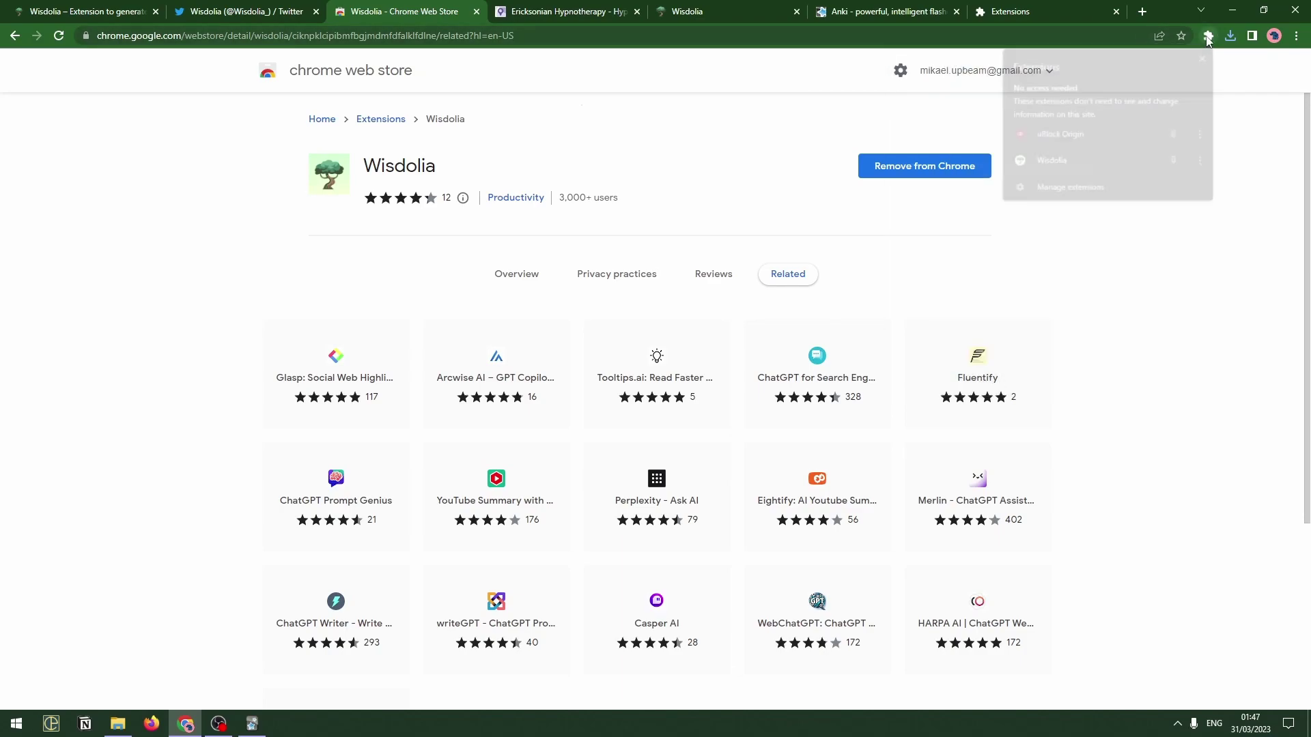
click(1117, 160)
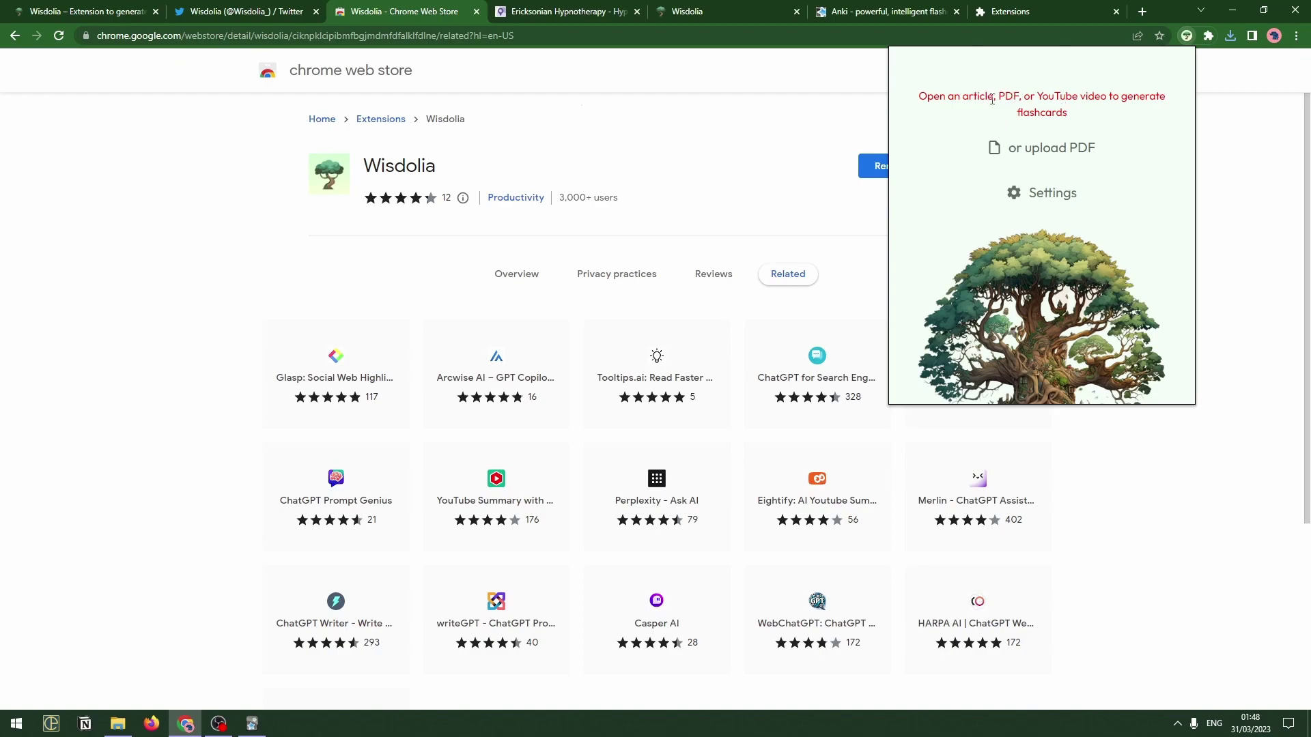
click(649, 170)
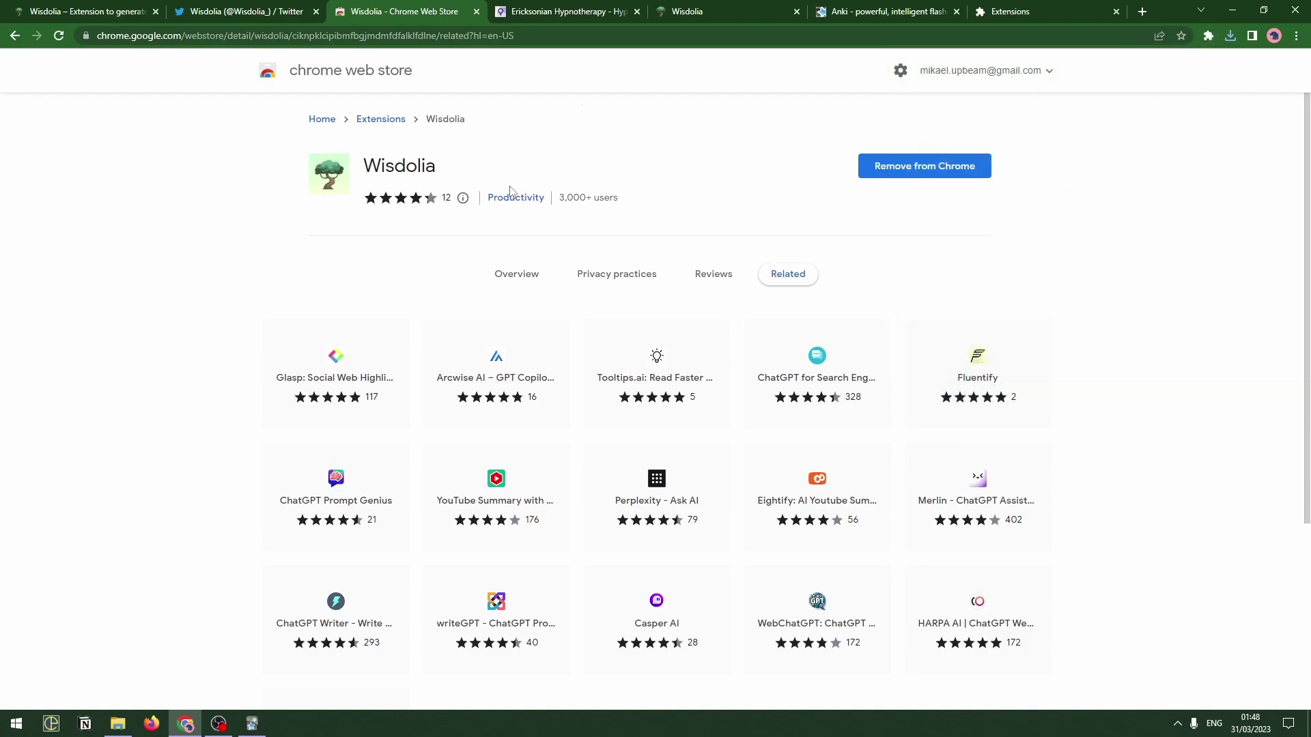
click(569, 12)
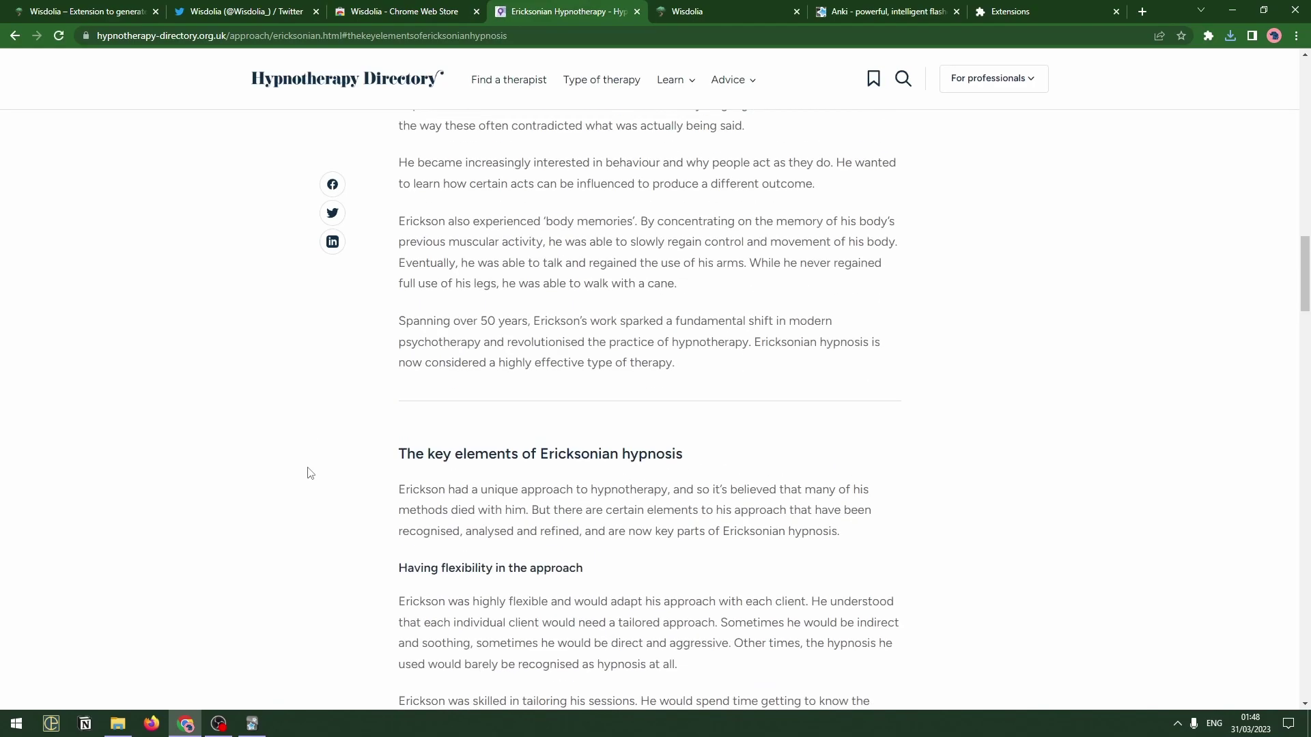
Step: Launch Wisdolia on the hypnosis article and generate flashcards like 'Who is Milton Erickson?'
scroll(311, 472, up, 20)
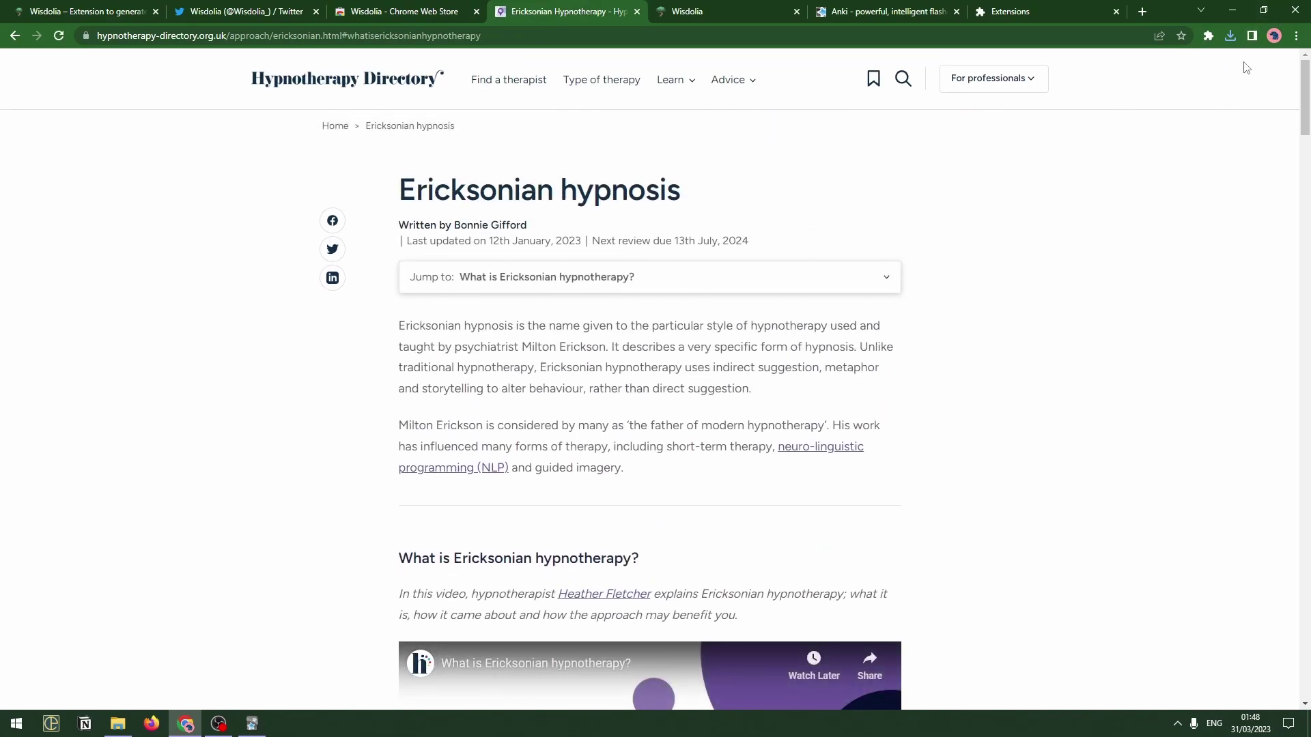
click(1203, 39)
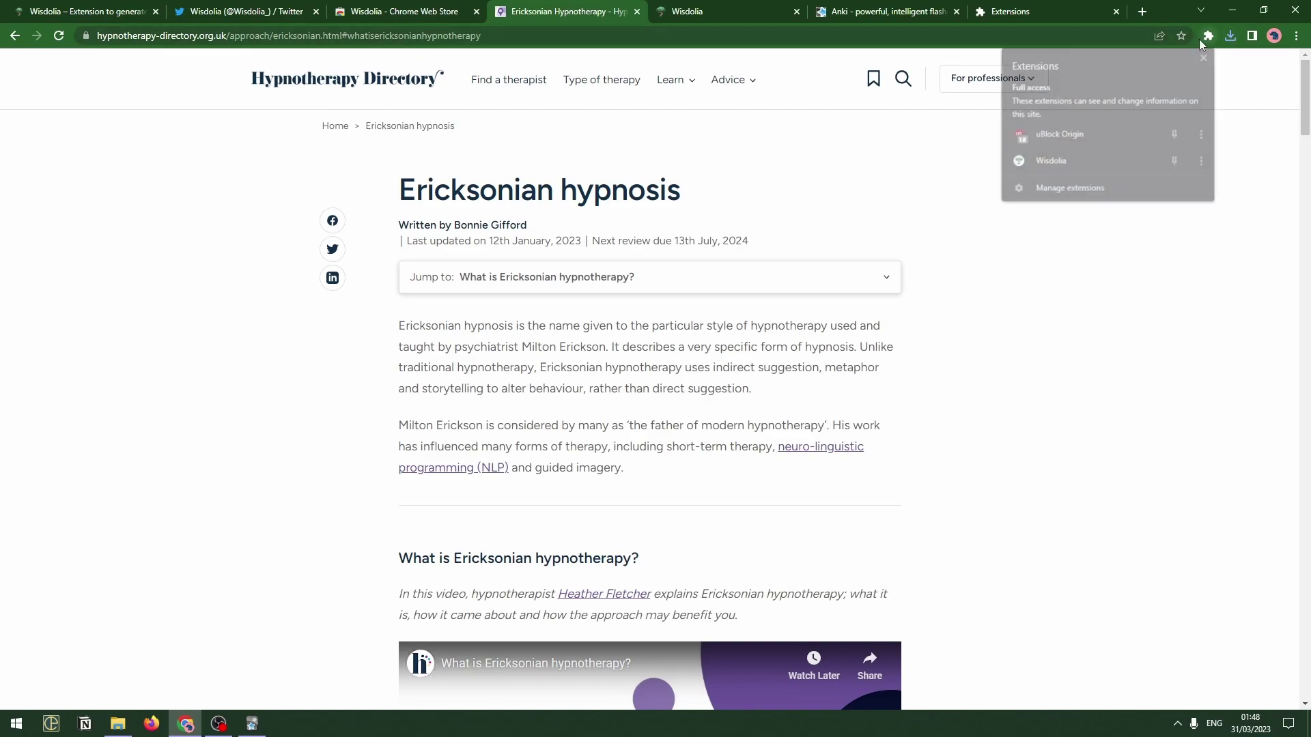
click(1049, 164)
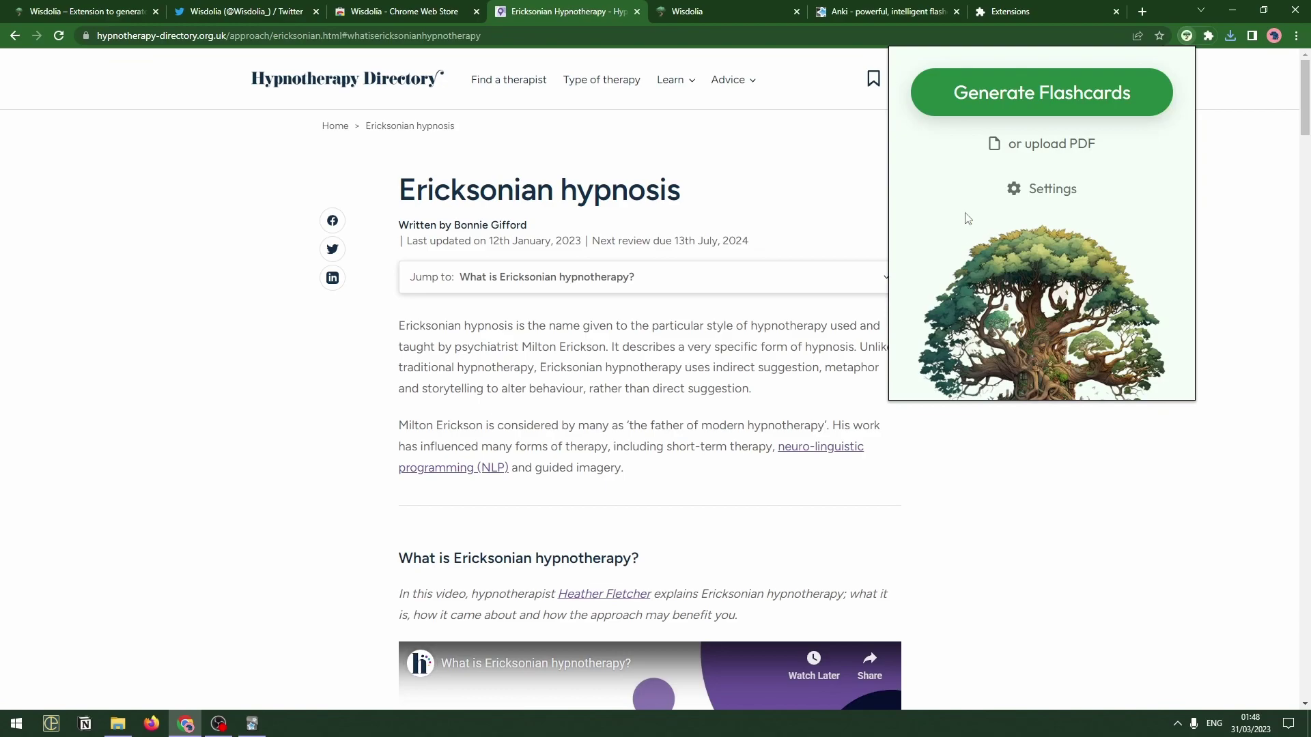
click(990, 92)
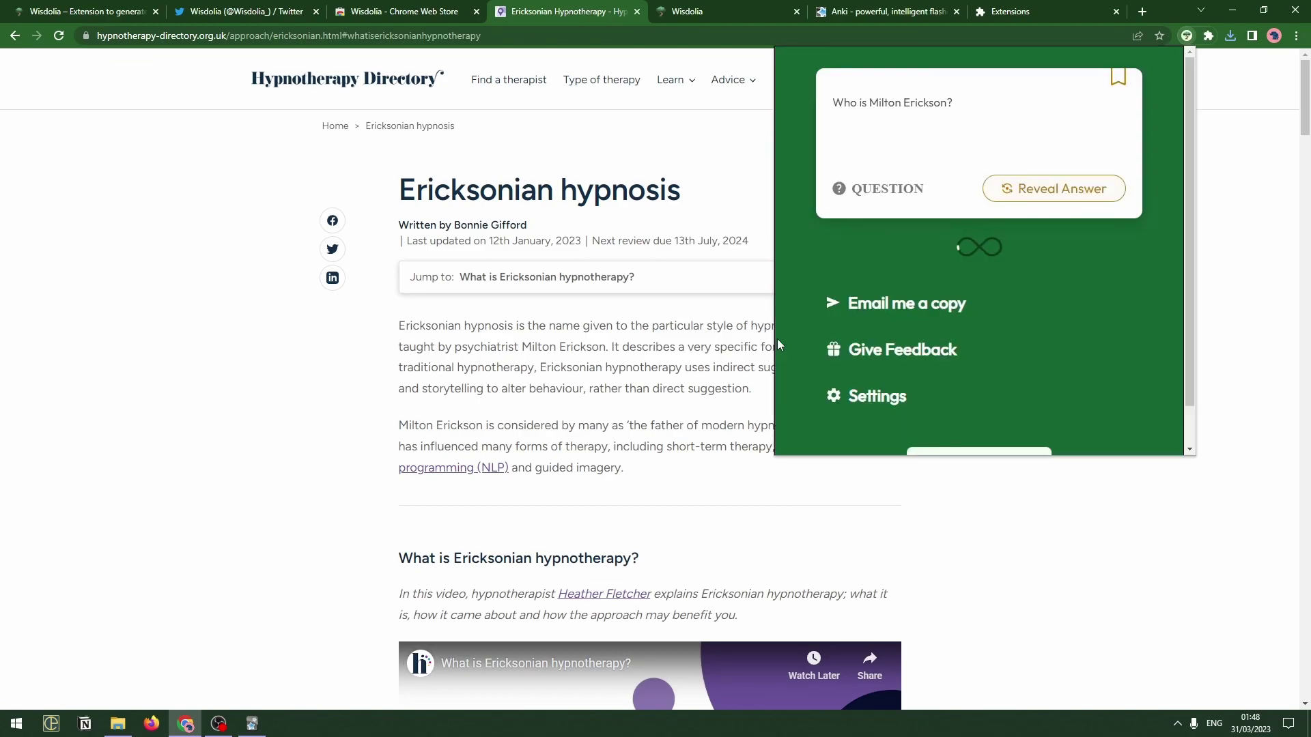
scroll(953, 297, down, 3)
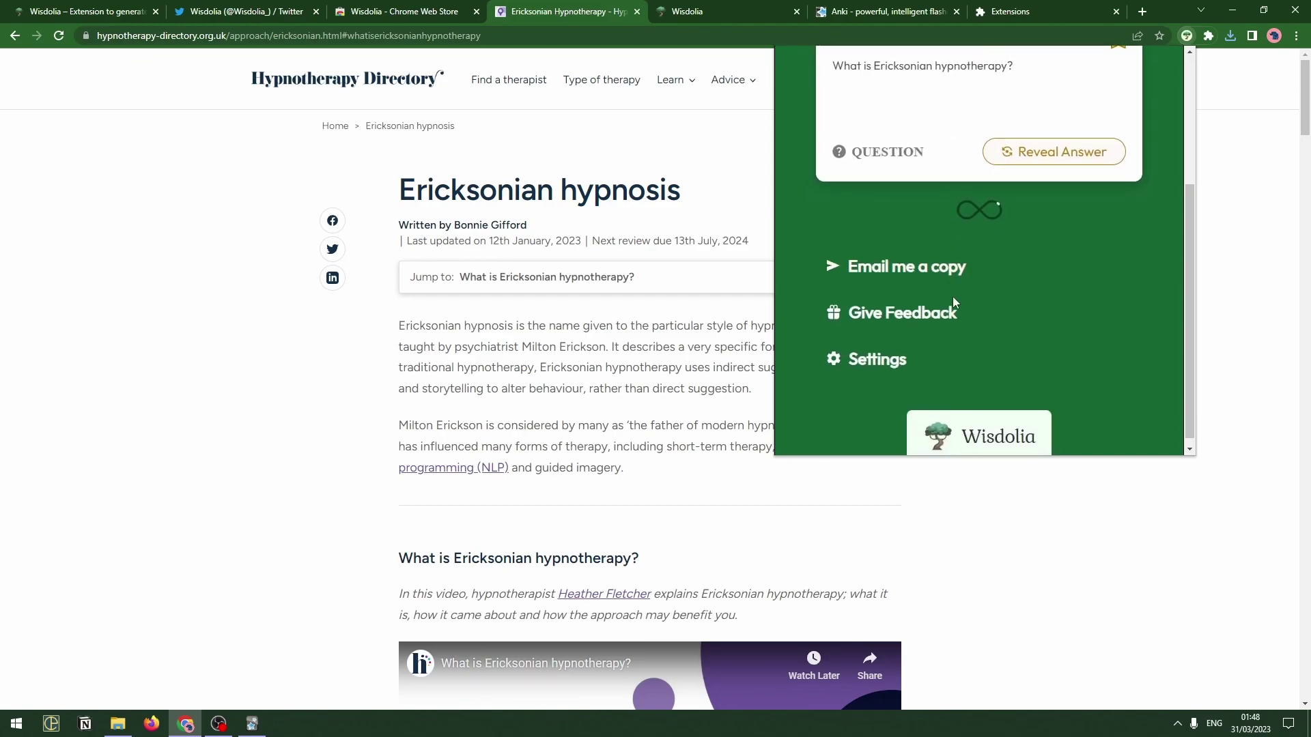
scroll(946, 273, up, 3)
scroll(943, 254, down, 5)
scroll(942, 284, up, 5)
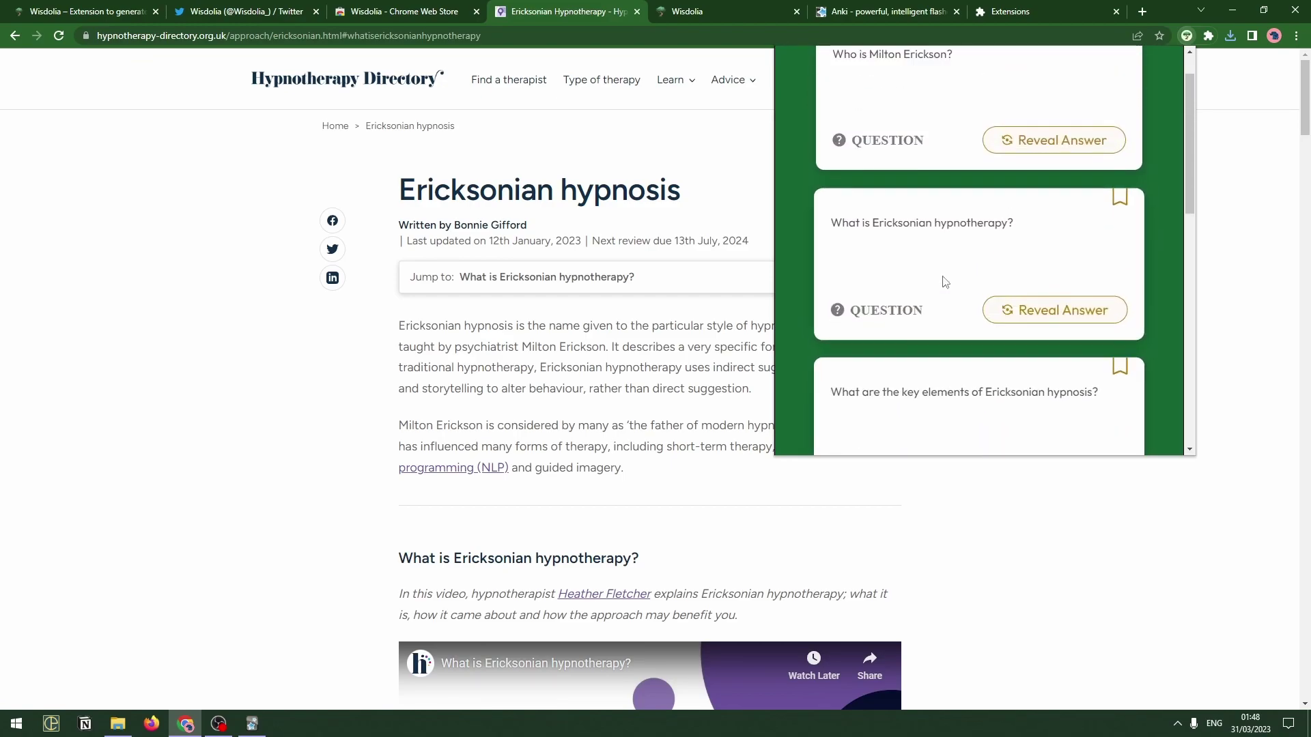
Step: Reveal answers on the 'Who is Milton Erickson?' and 'What is Ericksonian hypnotherapy?' cards, then browse the rest
click(1045, 194)
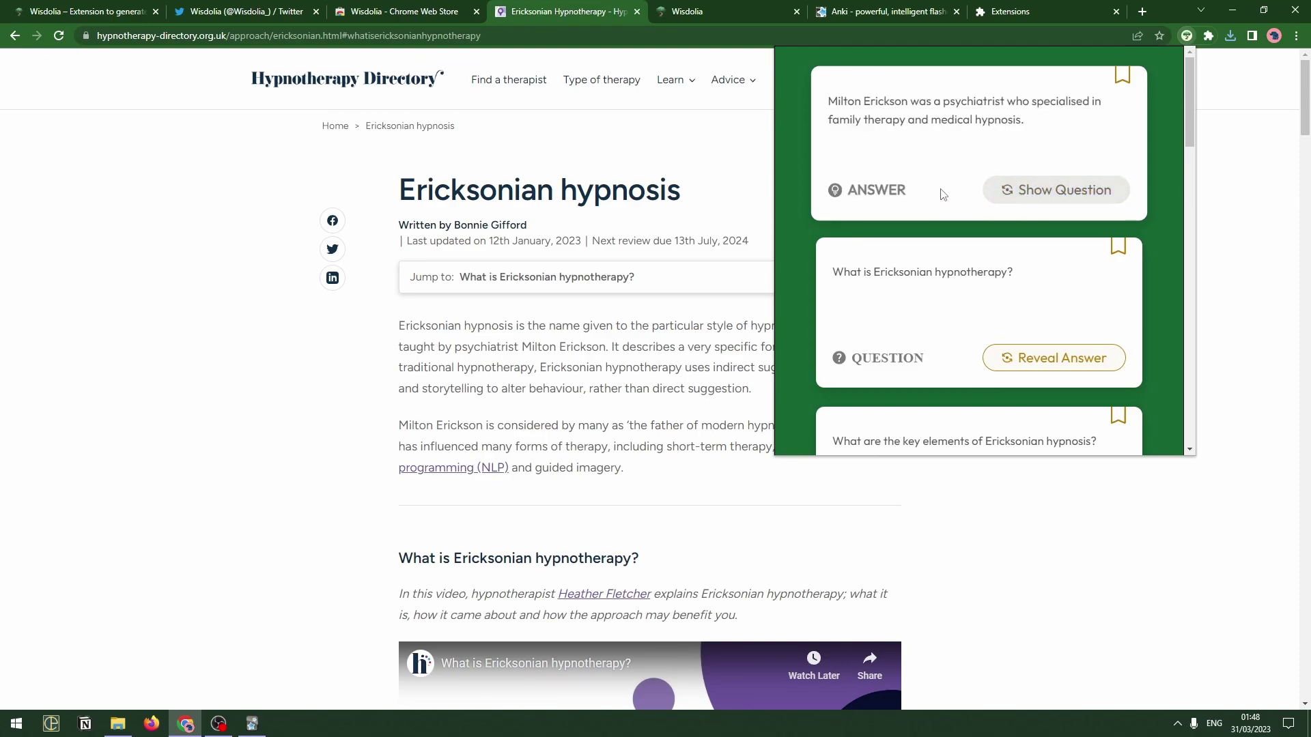
scroll(949, 205, down, 1)
scroll(1024, 232, down, 1)
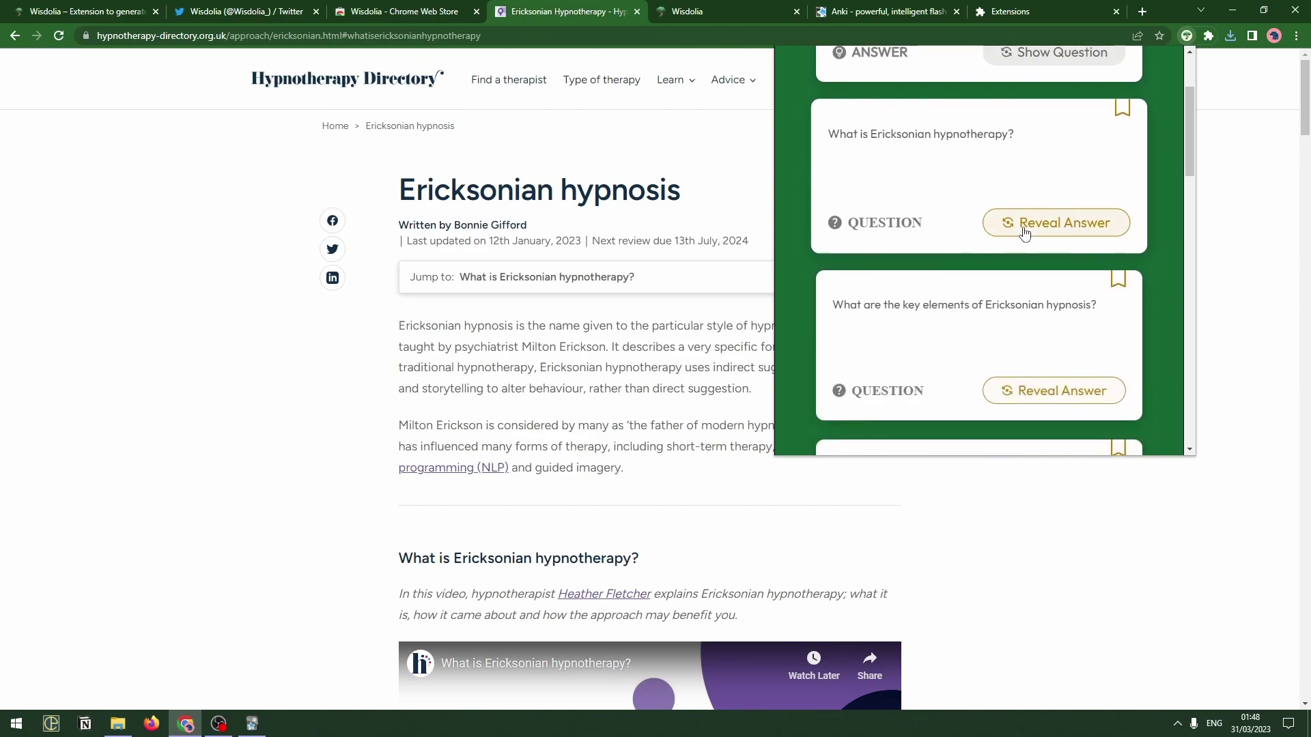
click(1025, 233)
scroll(1017, 188, up, 1)
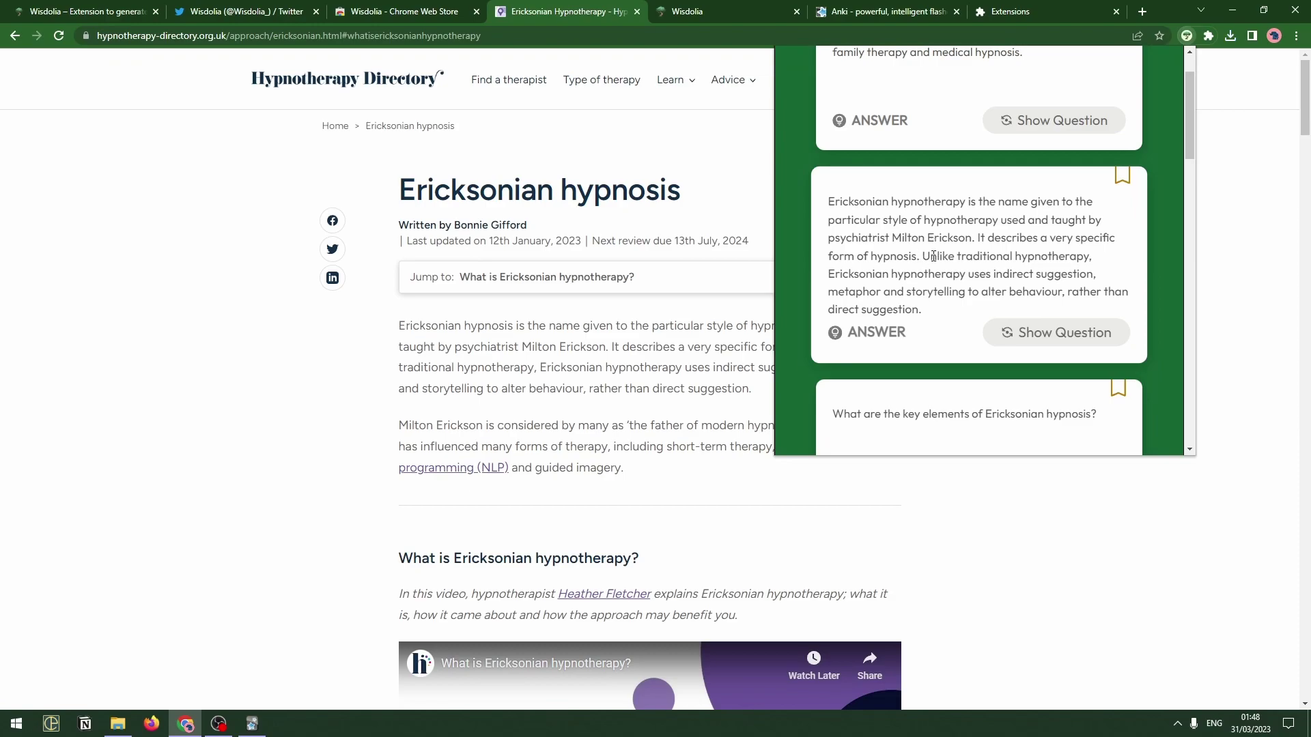
scroll(954, 260, down, 1)
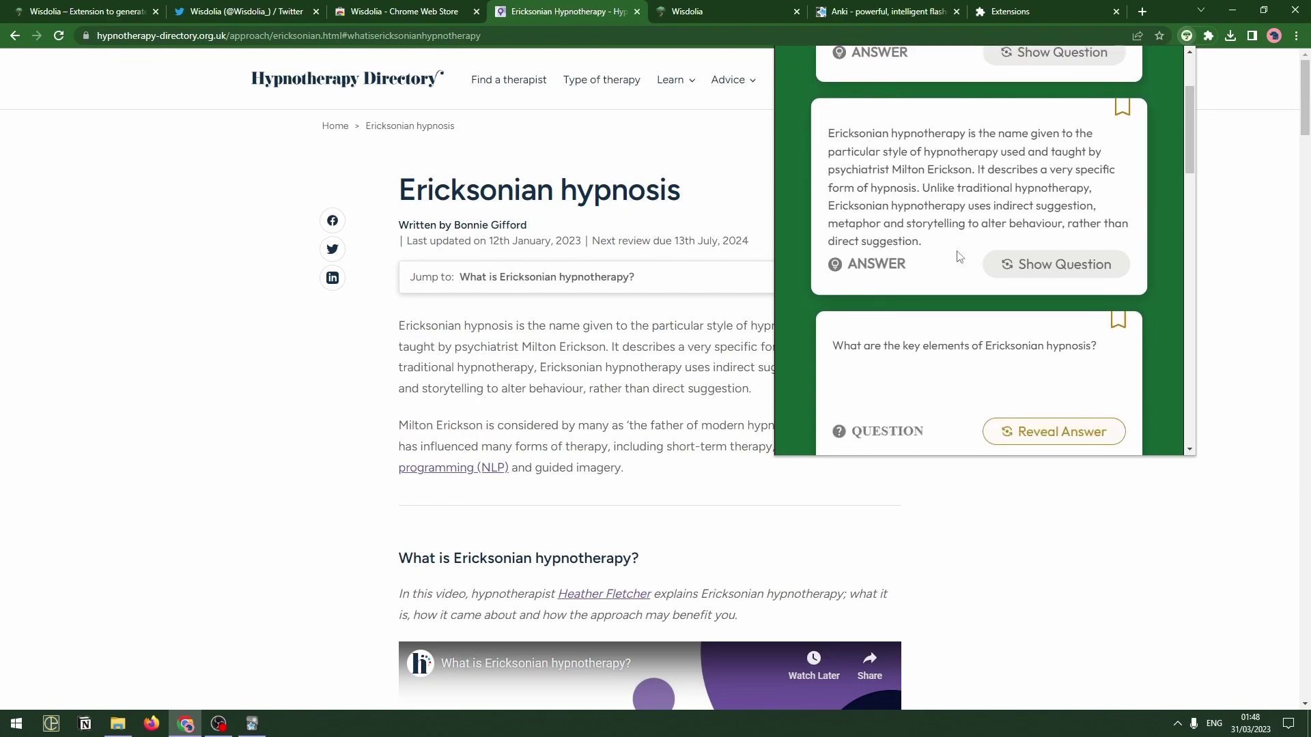
scroll(955, 256, down, 4)
scroll(1002, 176, down, 10)
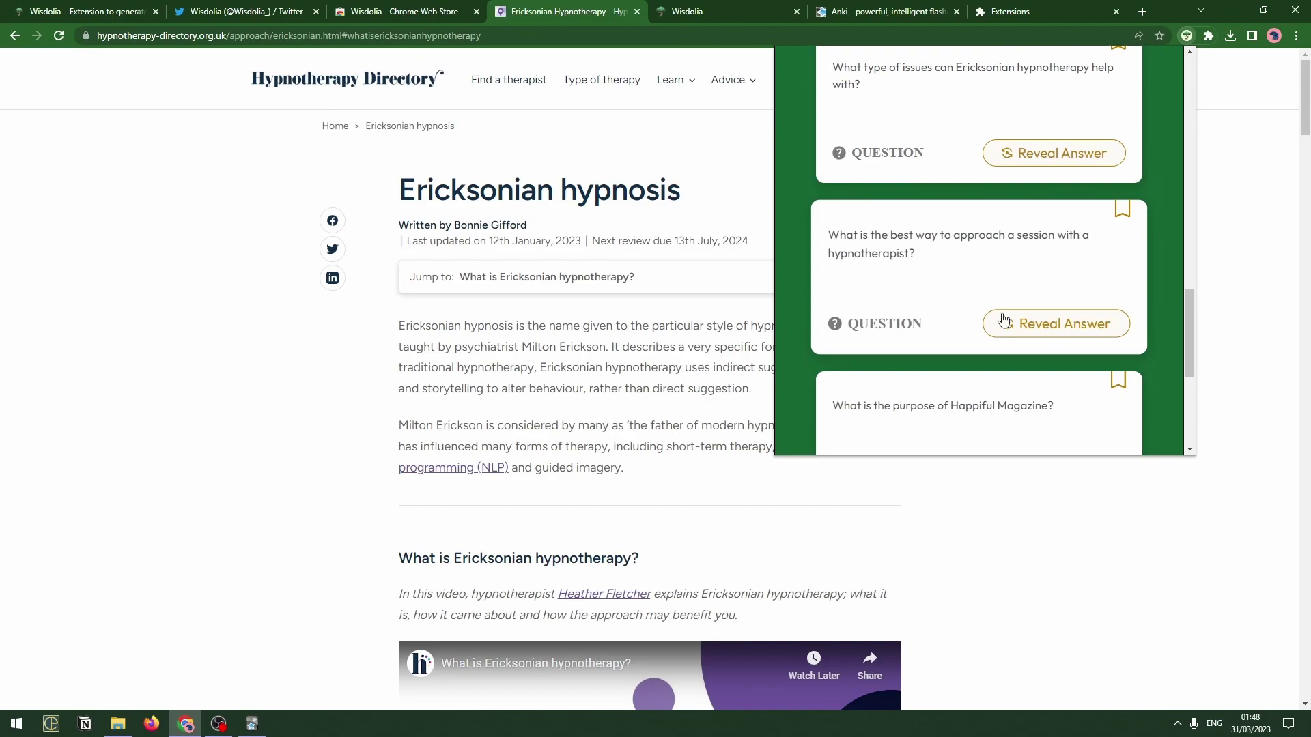
Step: Reveal the answer on the hypnotherapist session-approach card
click(919, 287)
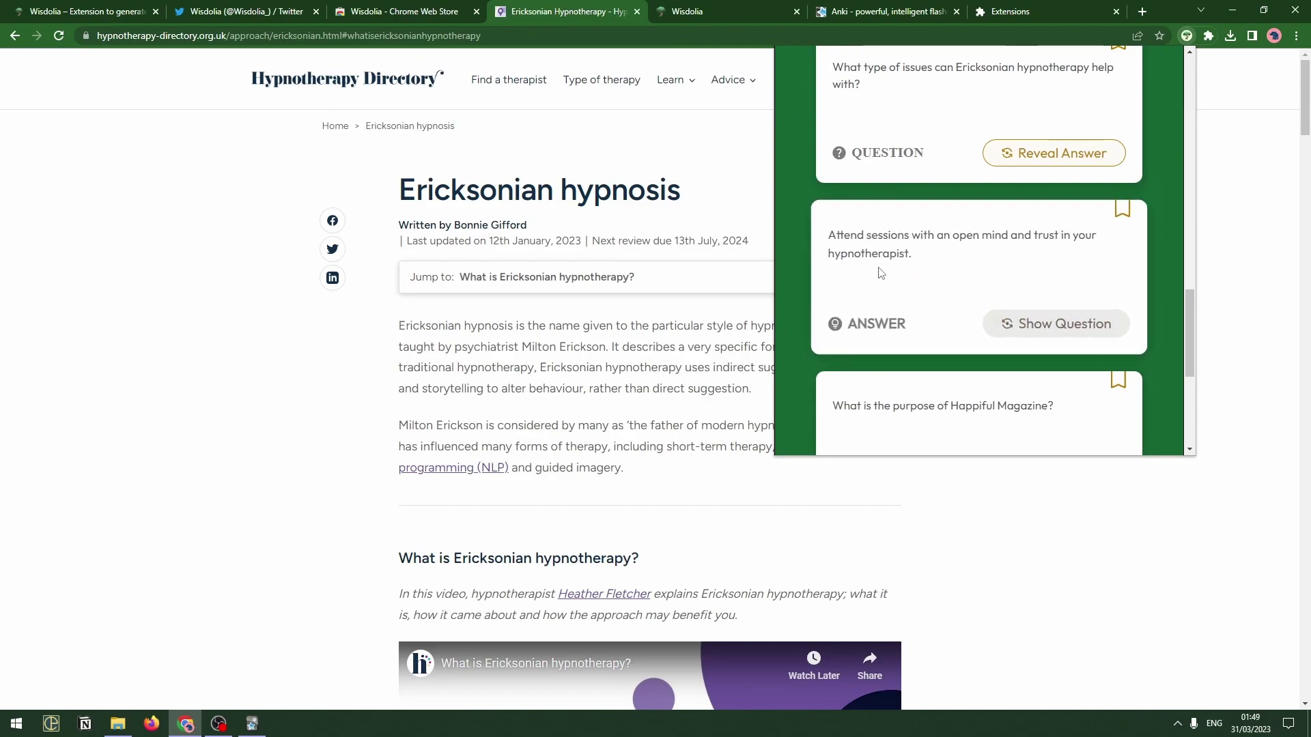
scroll(888, 273, down, 2)
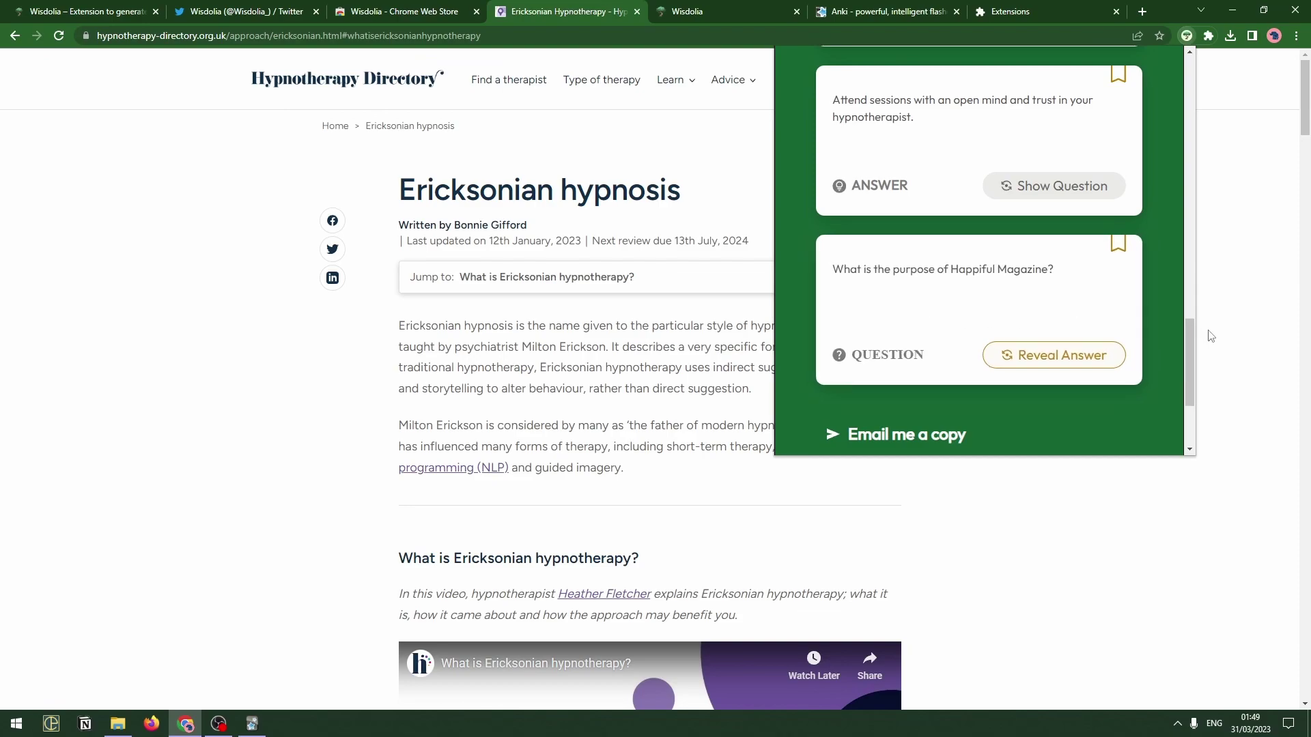
scroll(1183, 339, down, 2)
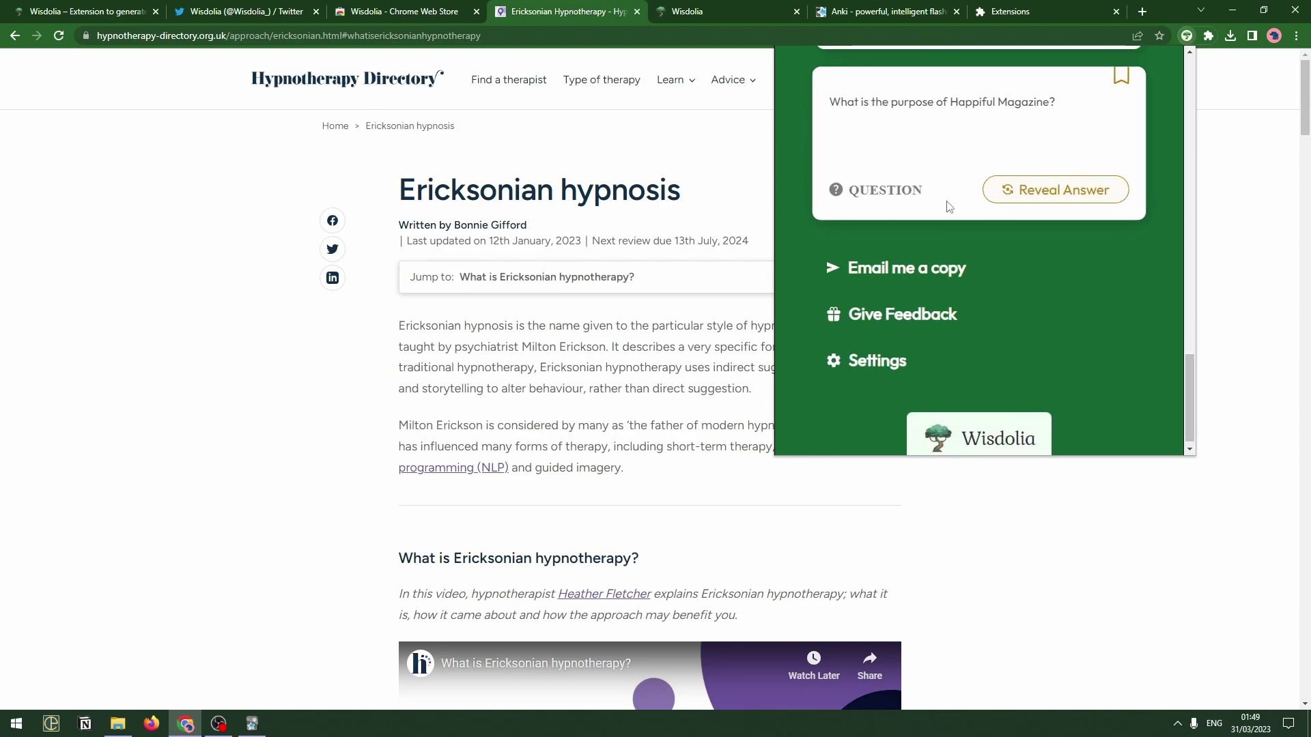
drag(1190, 369, 1191, 392)
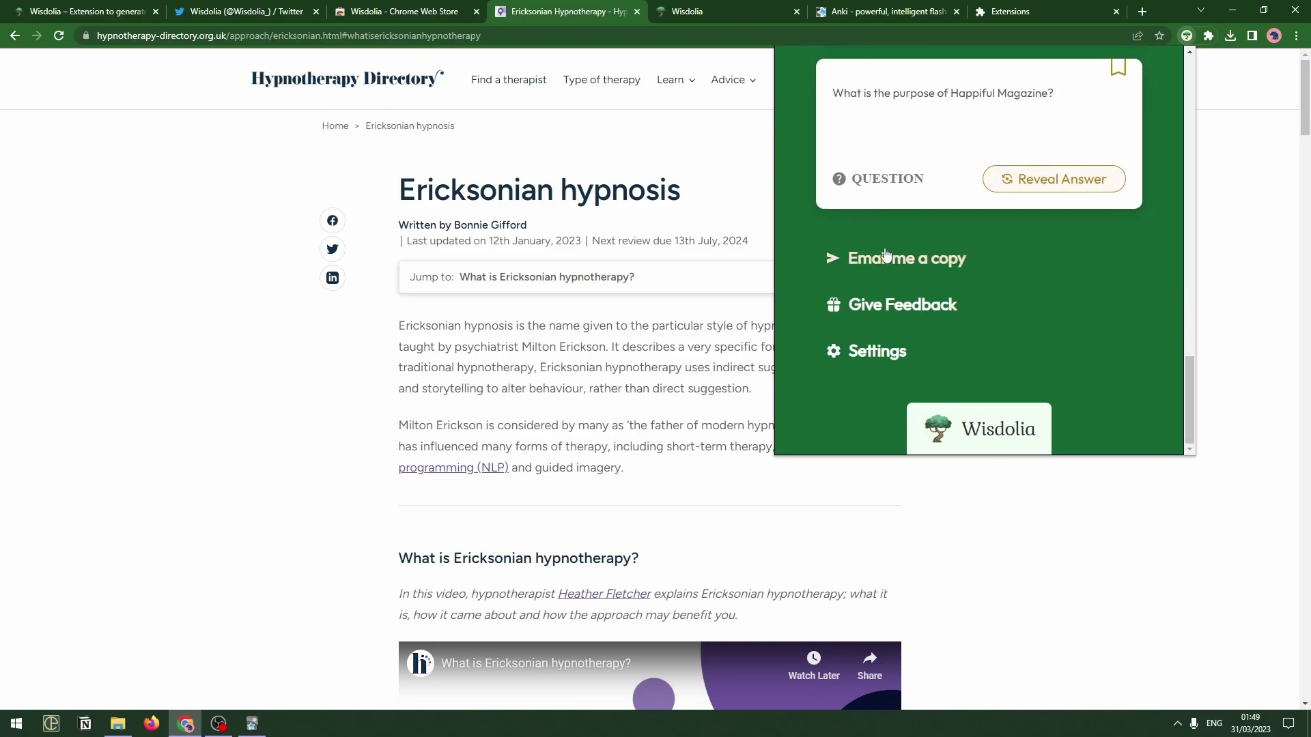
Step: Save the Milton Erickson card to Anki and view the Anki integration setup instructions
scroll(1147, 294, up, 3)
scroll(1147, 294, up, 2)
scroll(1093, 310, down, 3)
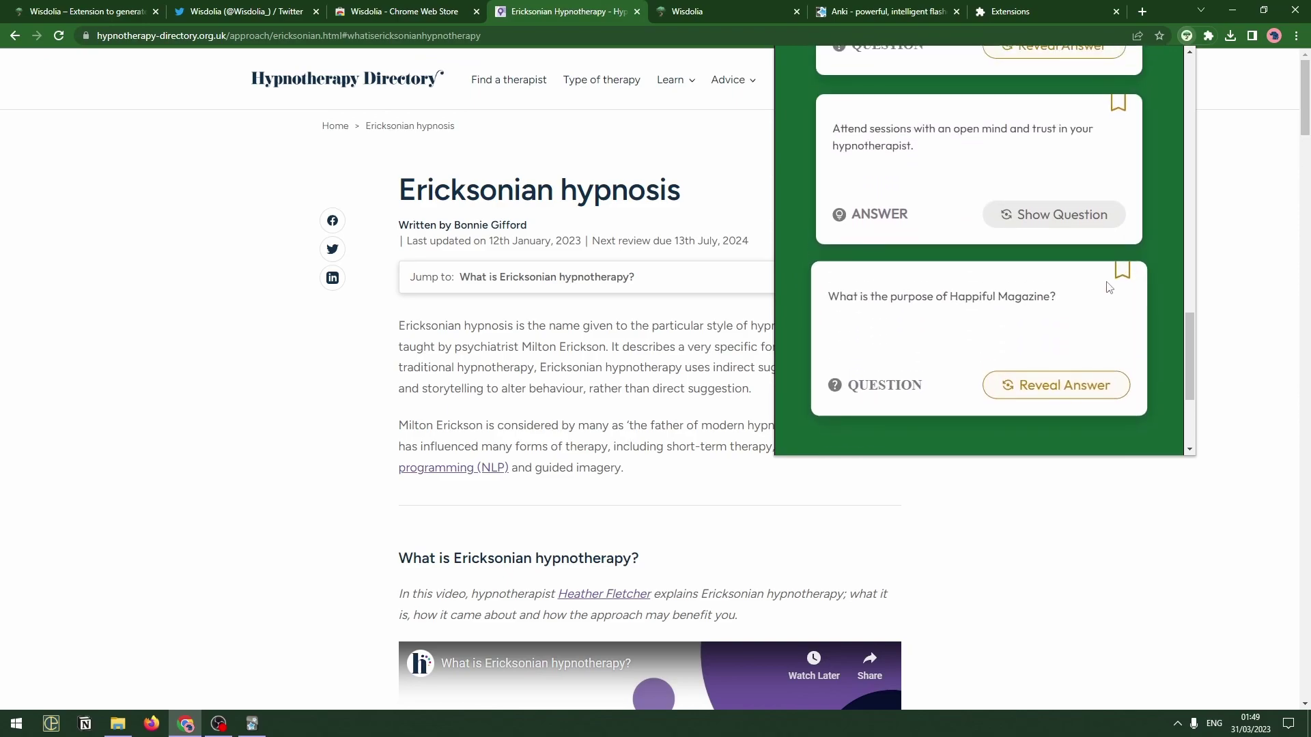
scroll(1093, 301, up, 15)
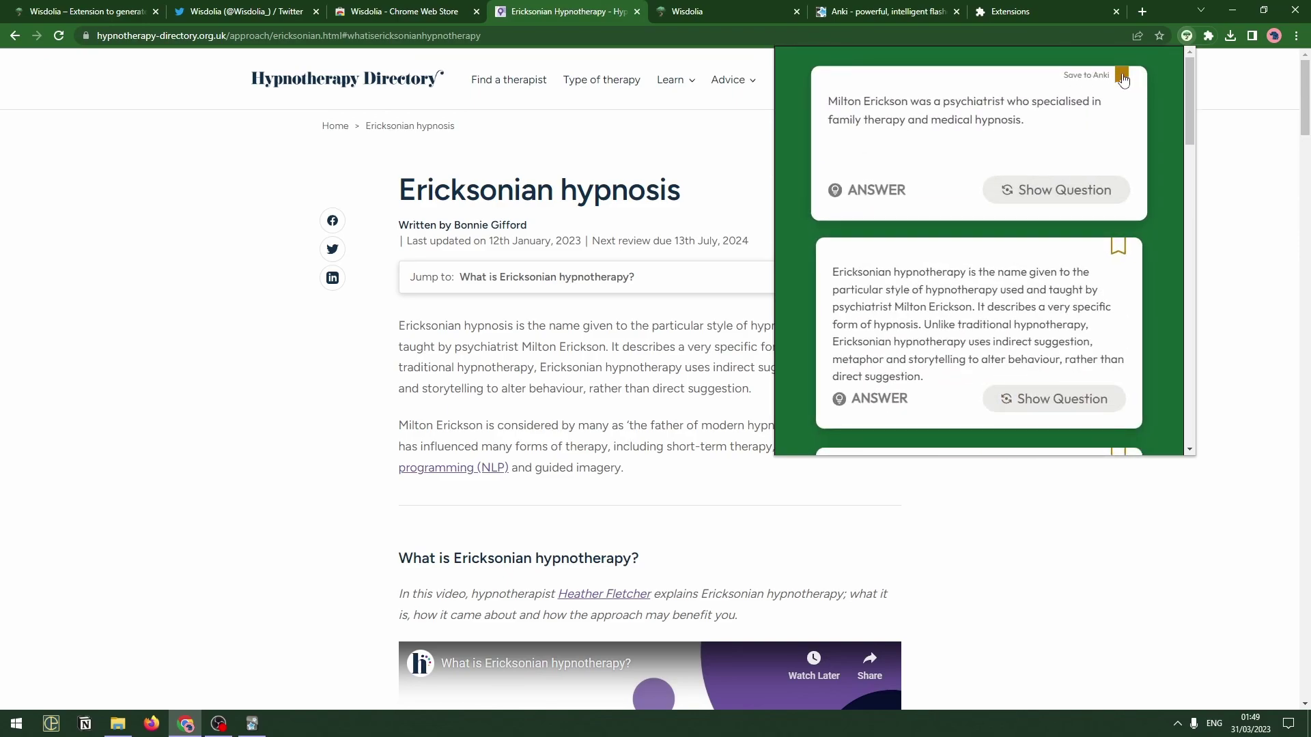
click(1123, 80)
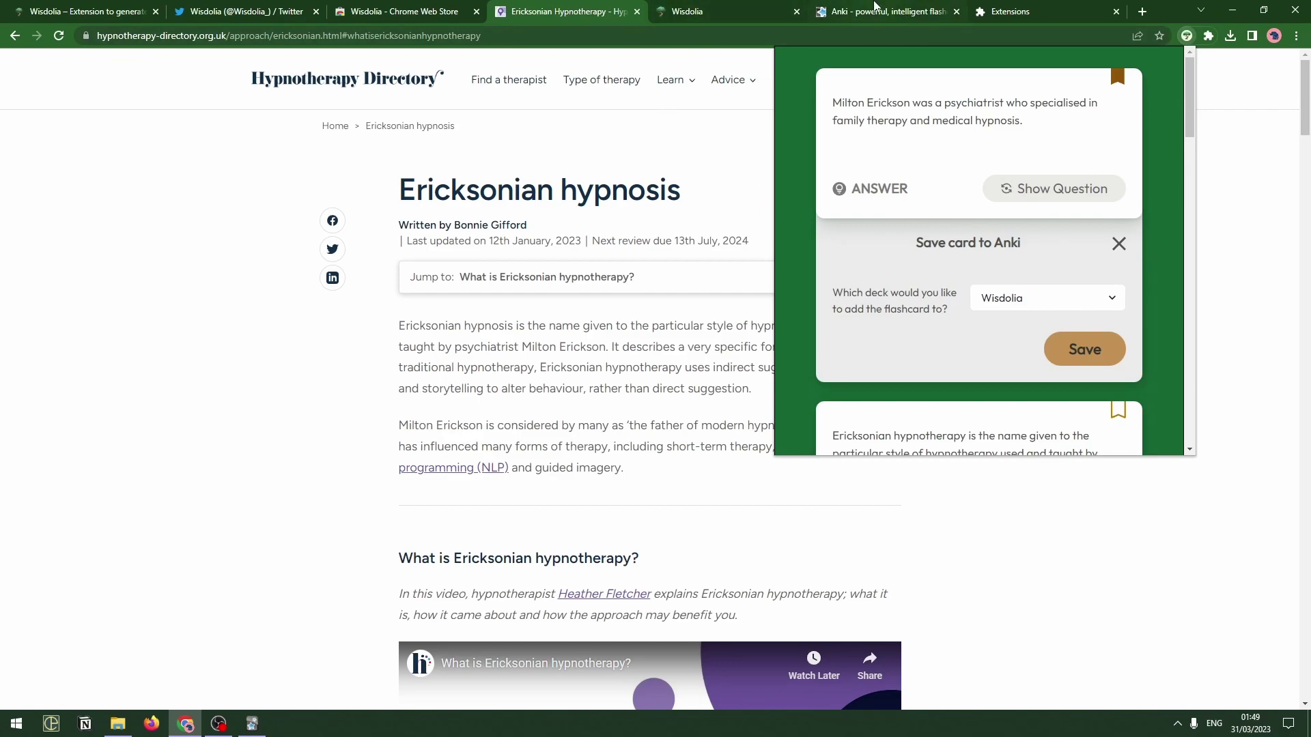
click(717, 12)
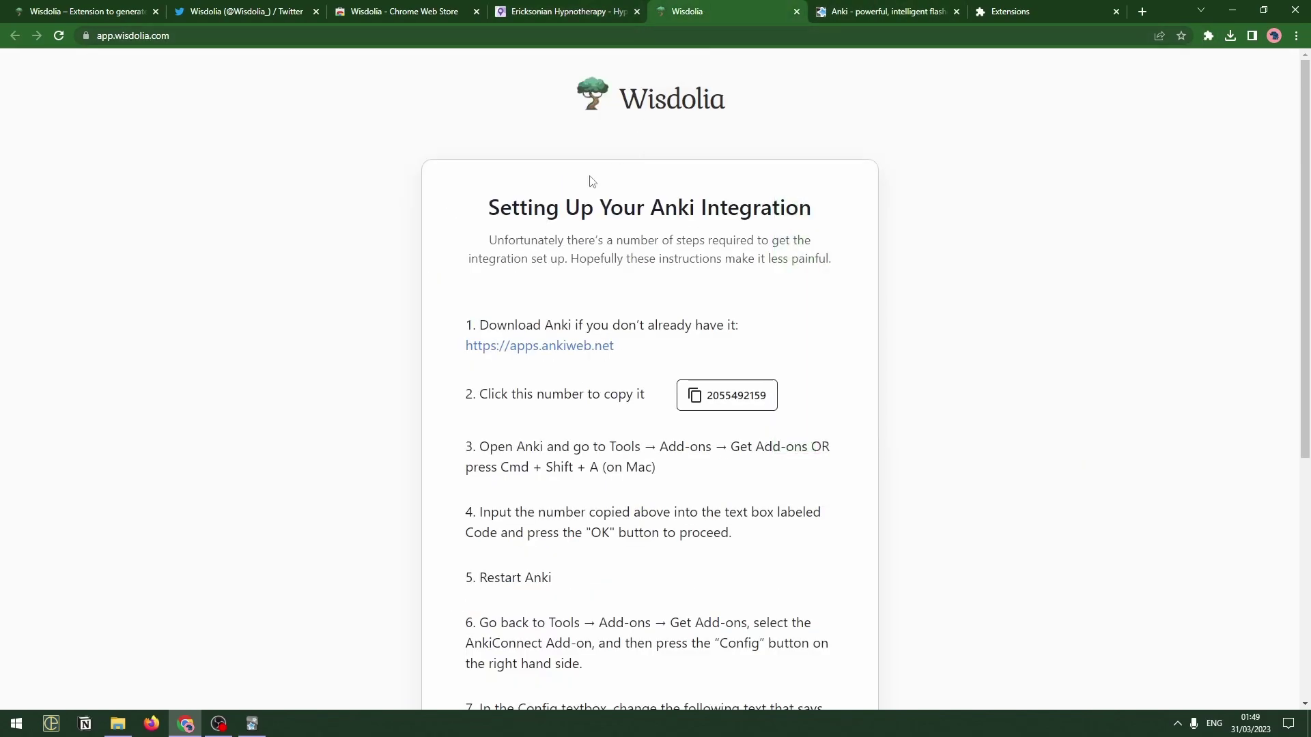
scroll(570, 171, down, 1)
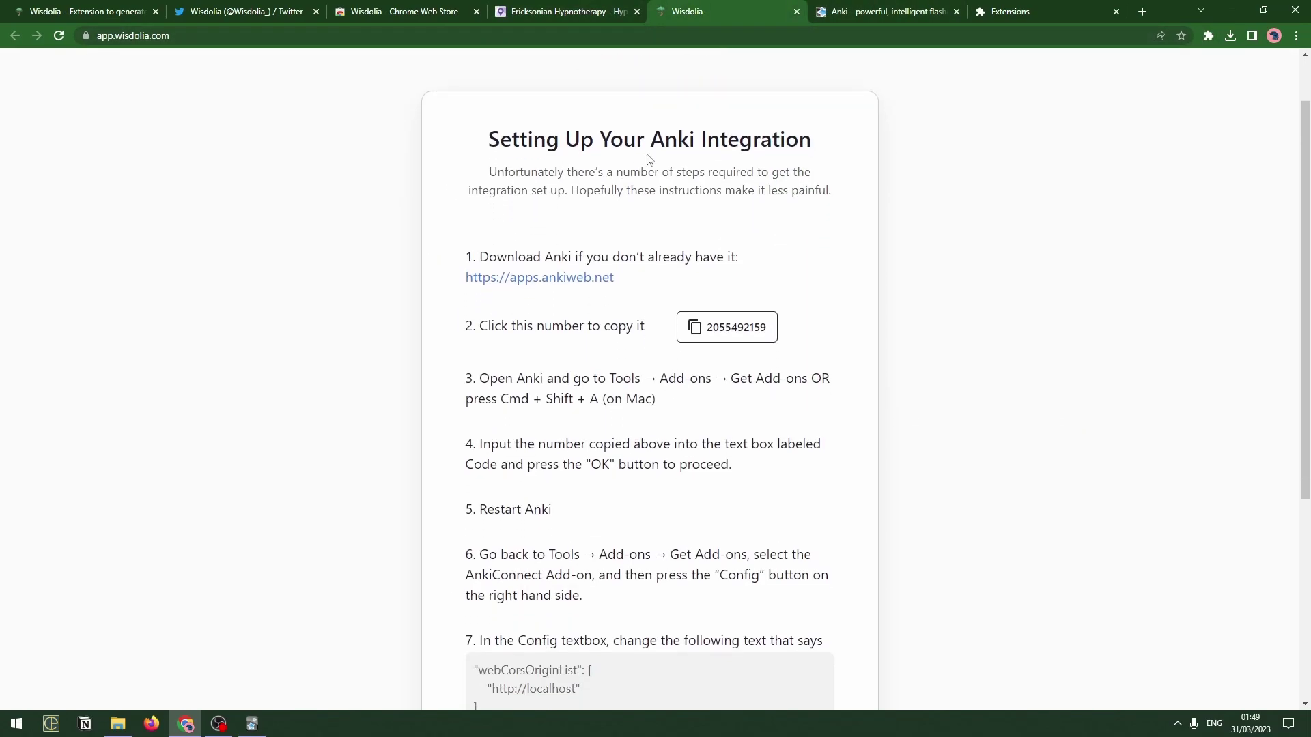
scroll(728, 146, up, 1)
scroll(691, 198, down, 1)
scroll(430, 195, down, 1)
scroll(431, 198, down, 1)
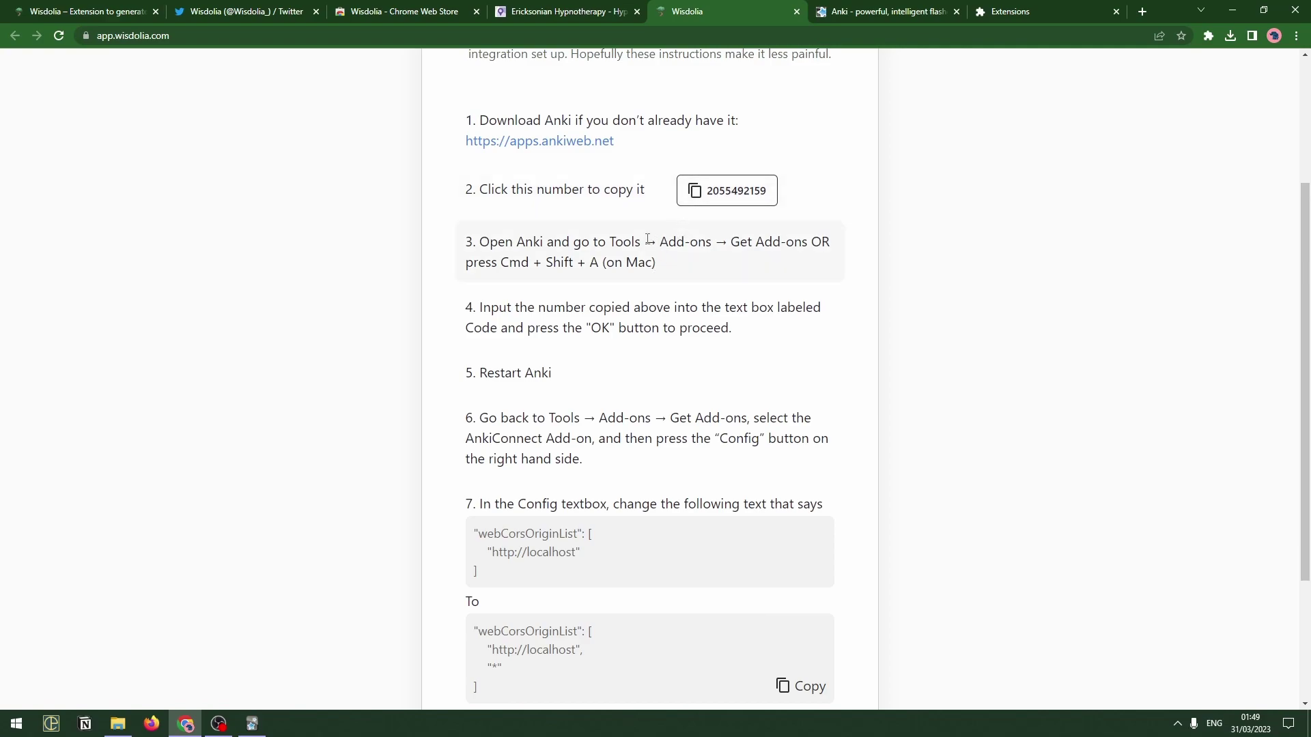
scroll(648, 239, up, 2)
click(712, 204)
click(853, 11)
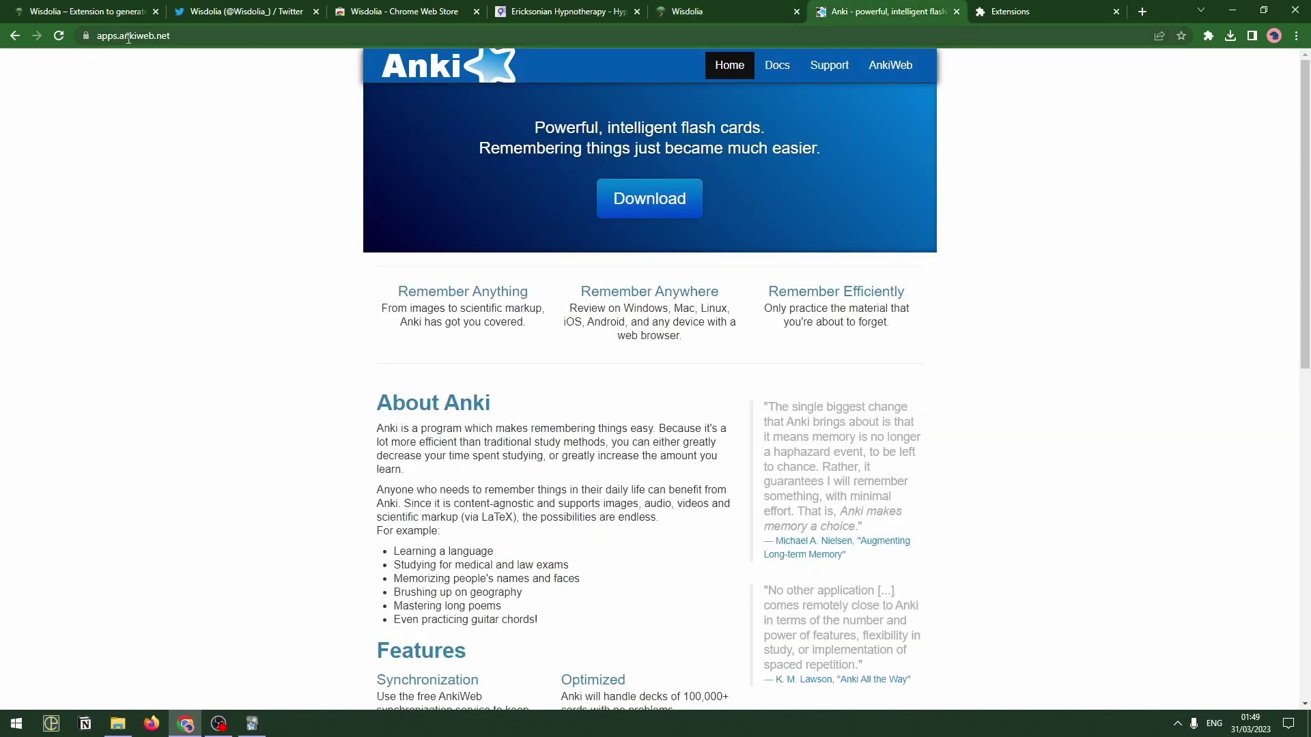
click(721, 8)
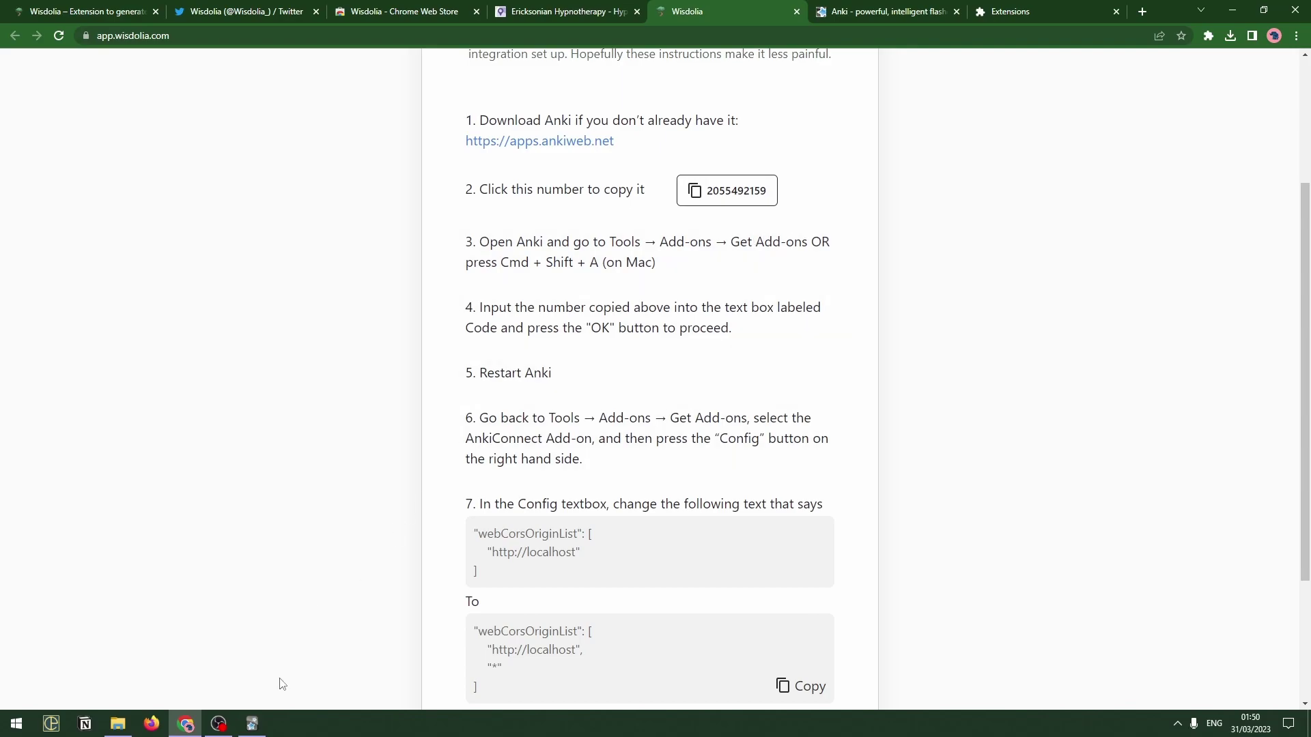
Step: Bring up Anki and open the Add-ons manager from the Tools menu
click(252, 724)
drag(921, 206, 965, 215)
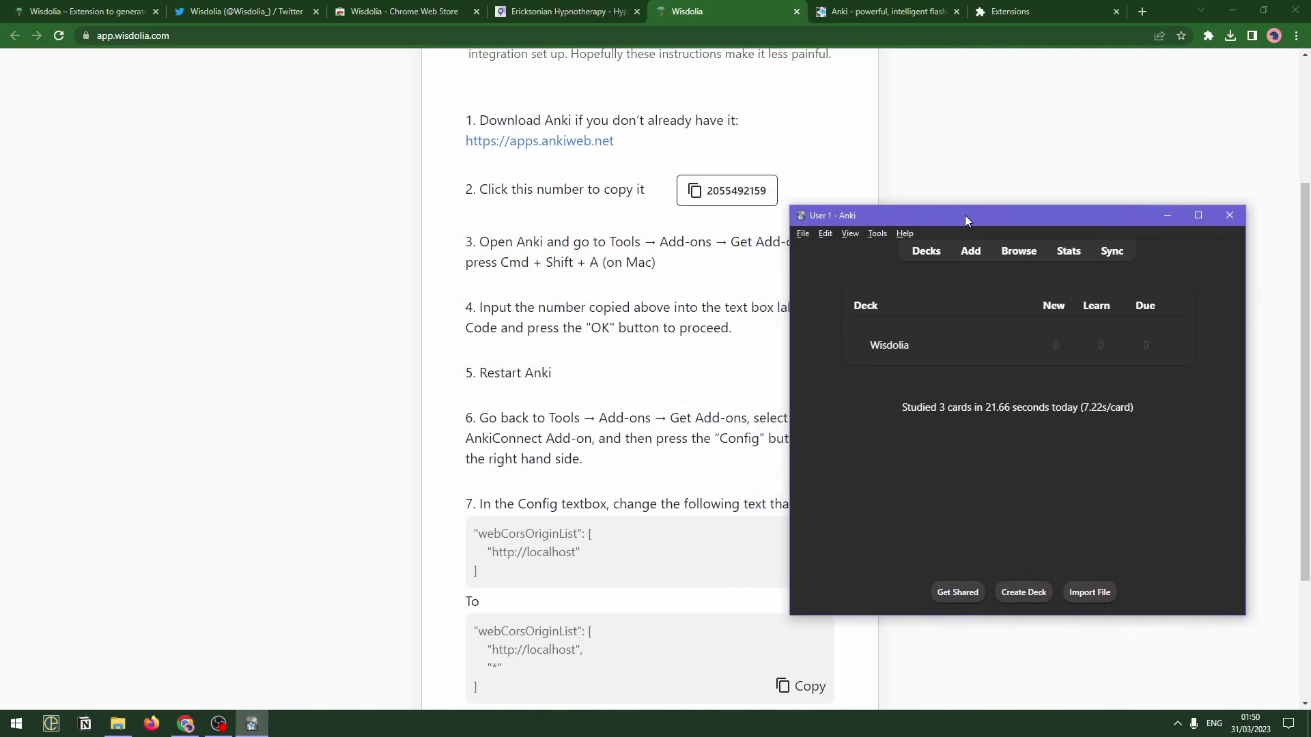
click(883, 231)
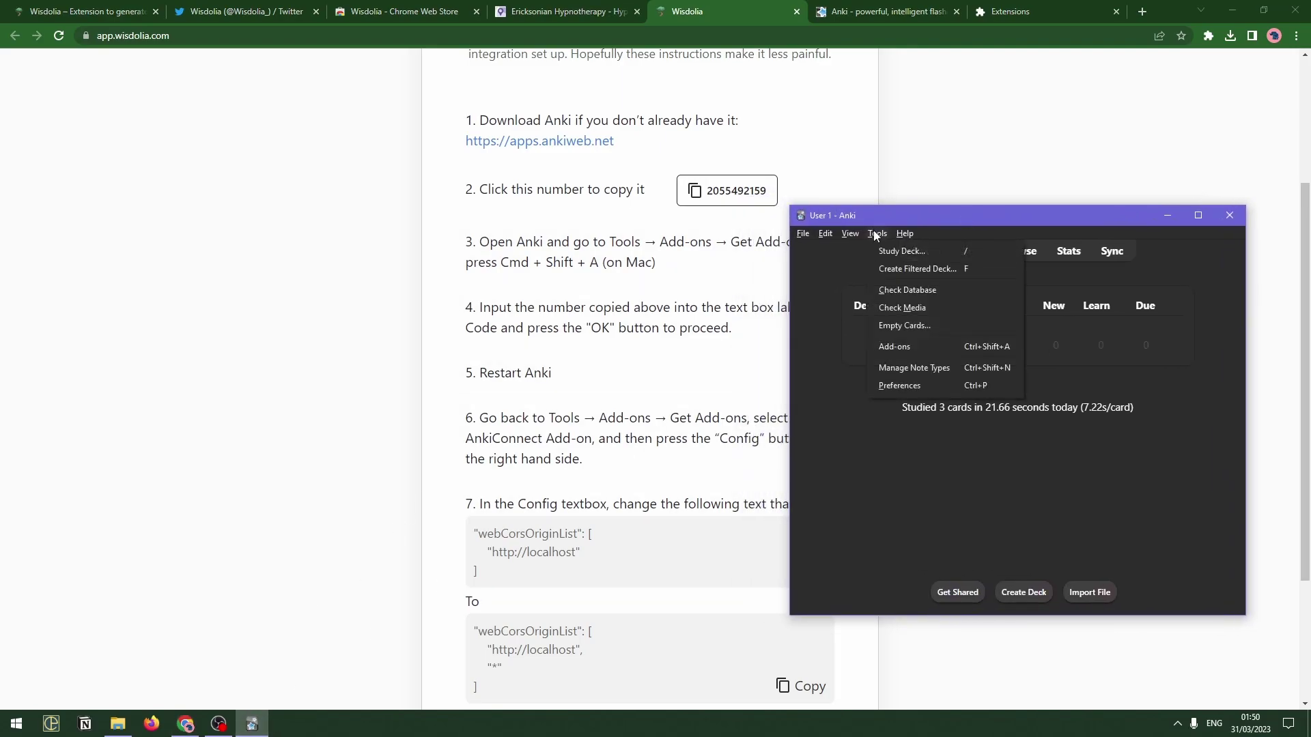
click(908, 342)
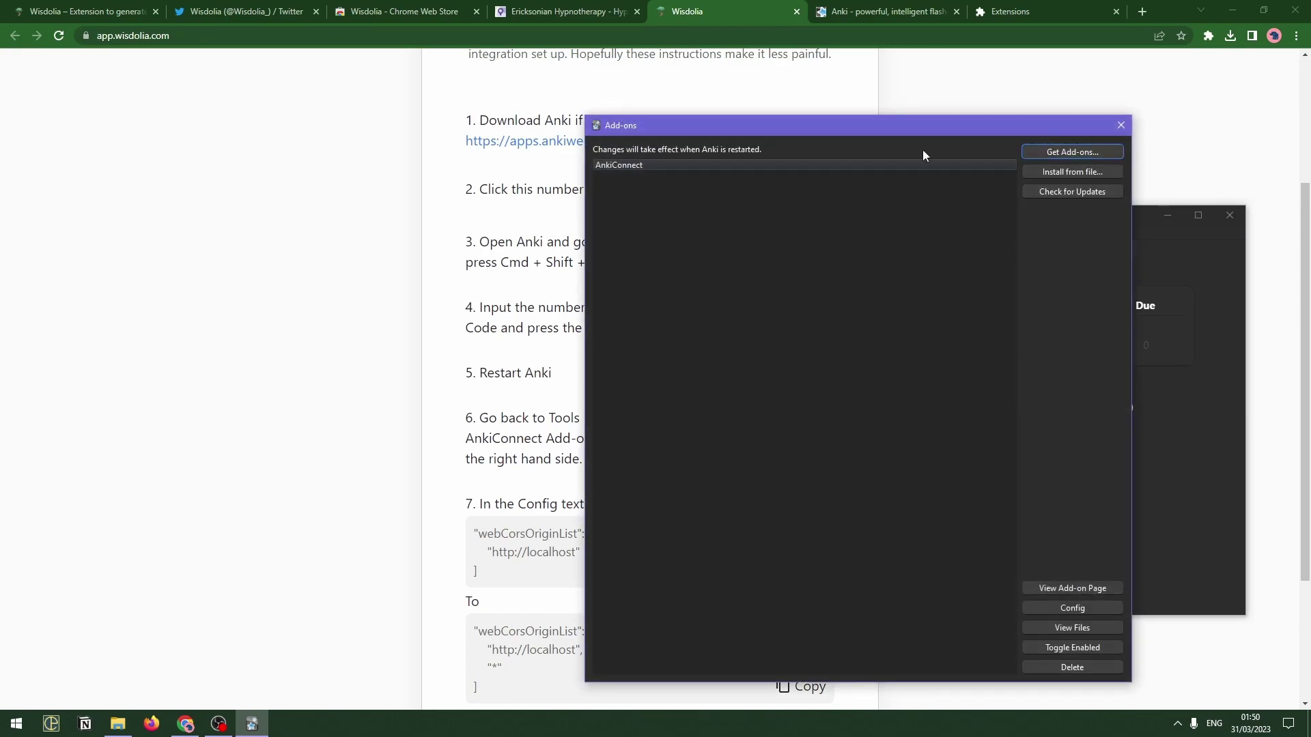
click(703, 168)
drag(736, 132, 896, 129)
click(1232, 150)
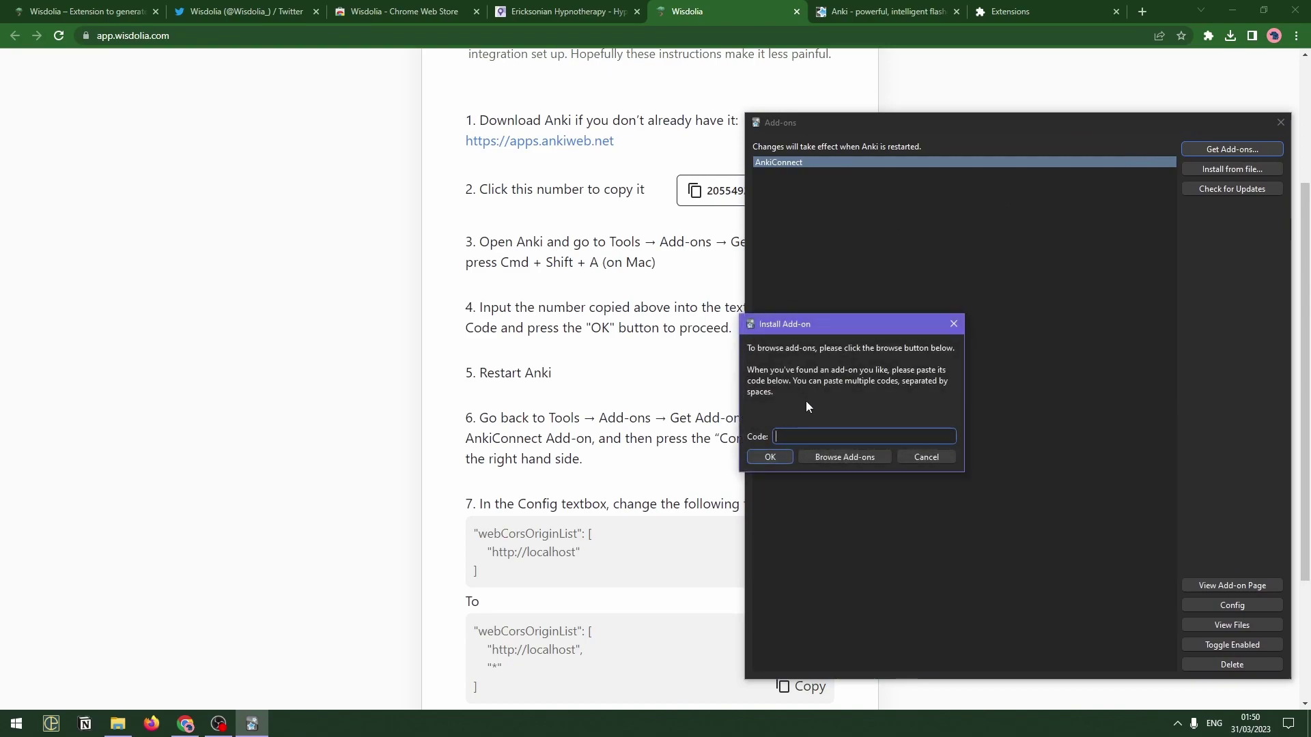
click(724, 191)
key(alt+Tab)
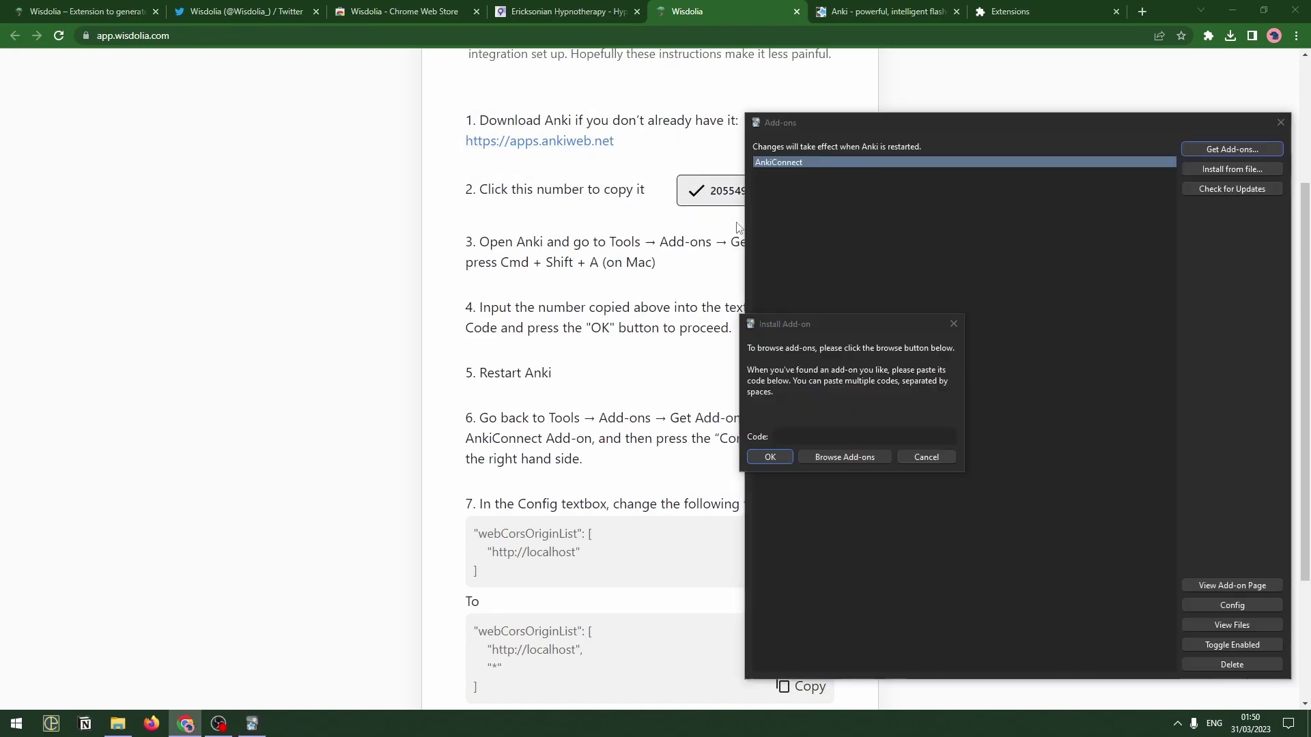
click(771, 457)
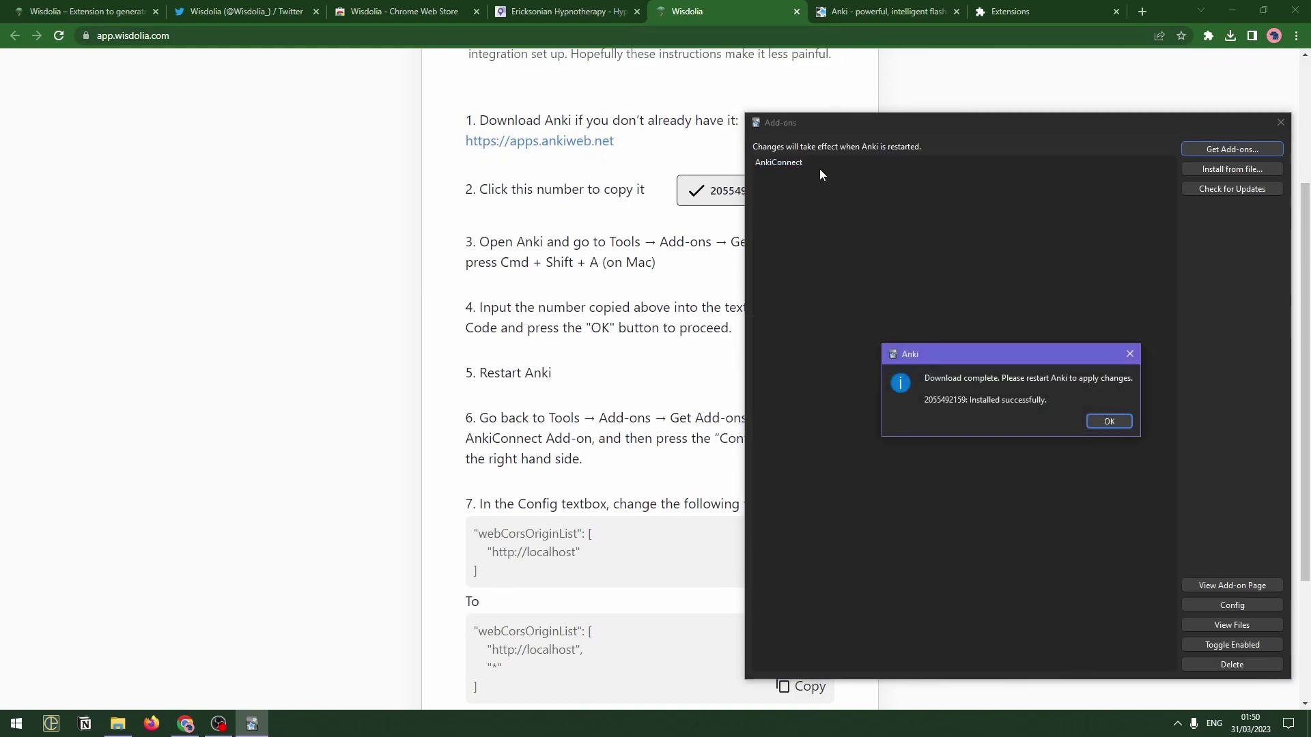
click(1108, 421)
Step: Review the setup instructions' step about restarting Anki, then return to Add-ons
click(554, 317)
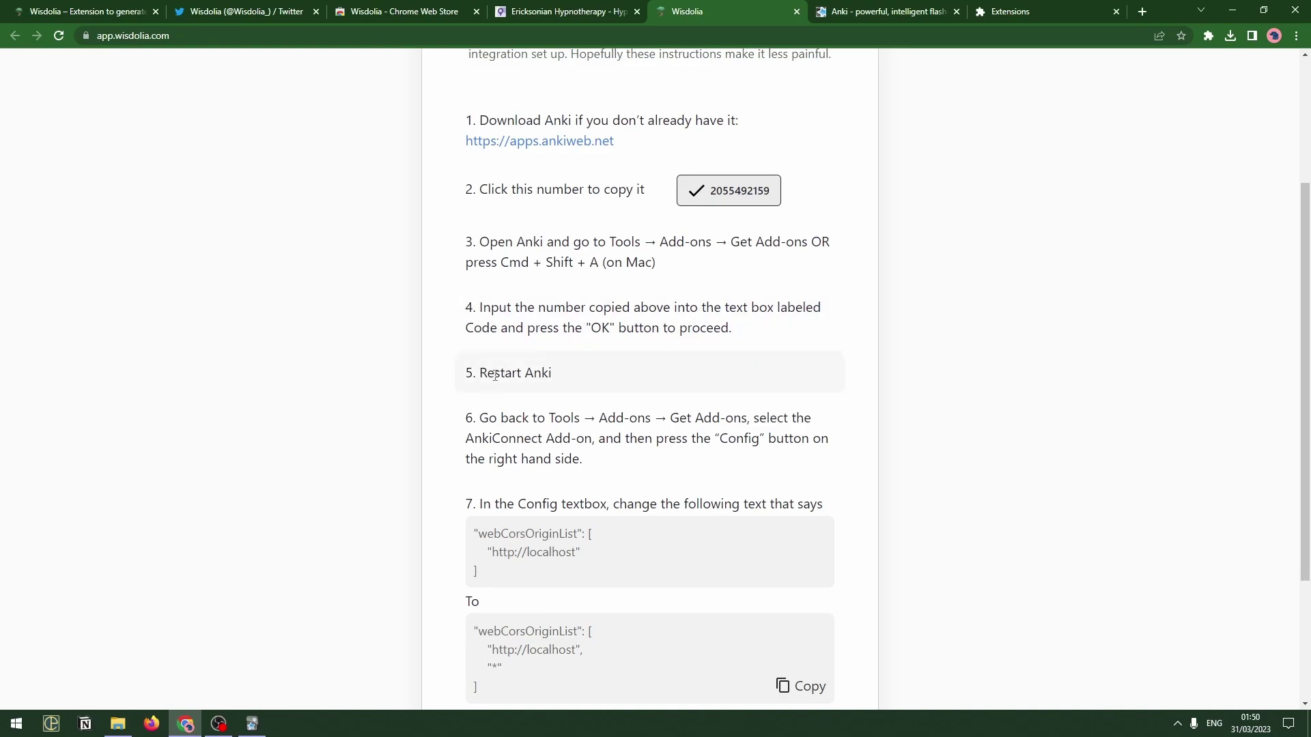
drag(493, 373, 610, 381)
click(598, 396)
key(alt+Tab)
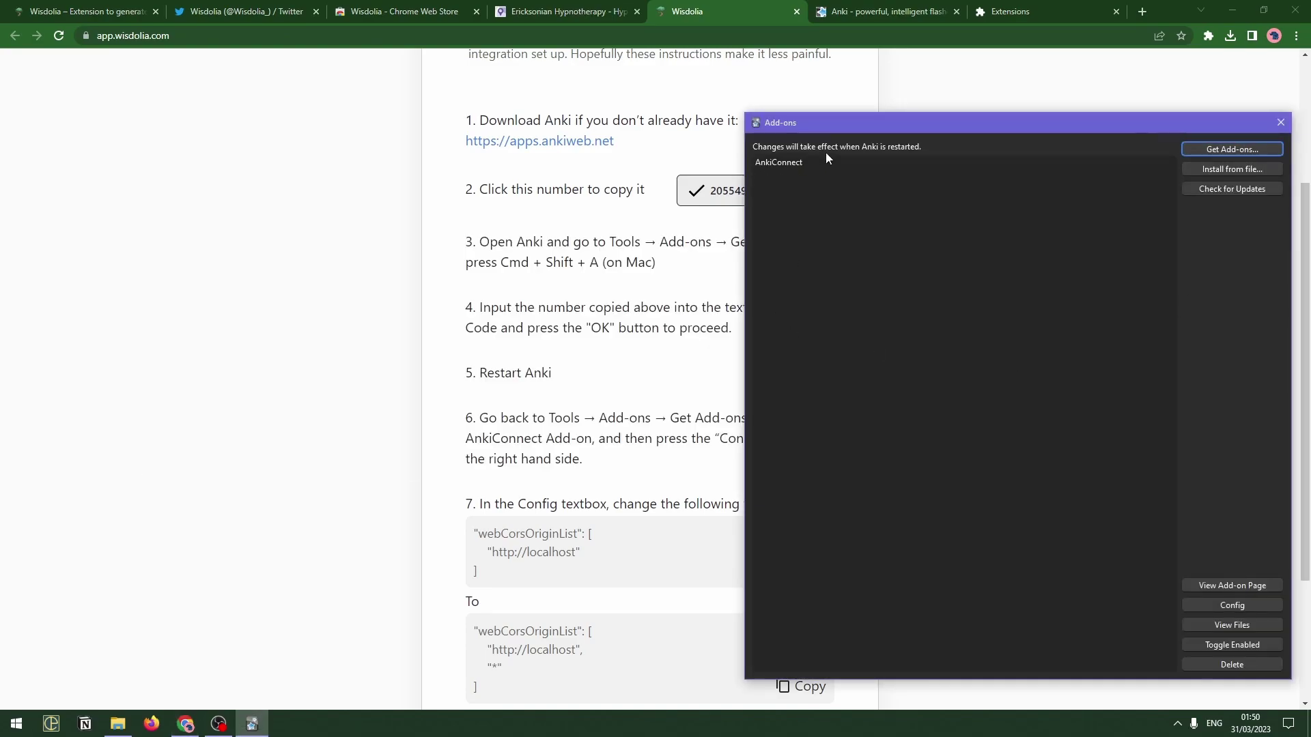
Step: Open AnkiConnect's Config and locate the "*" entry in webCorsOriginList
click(796, 162)
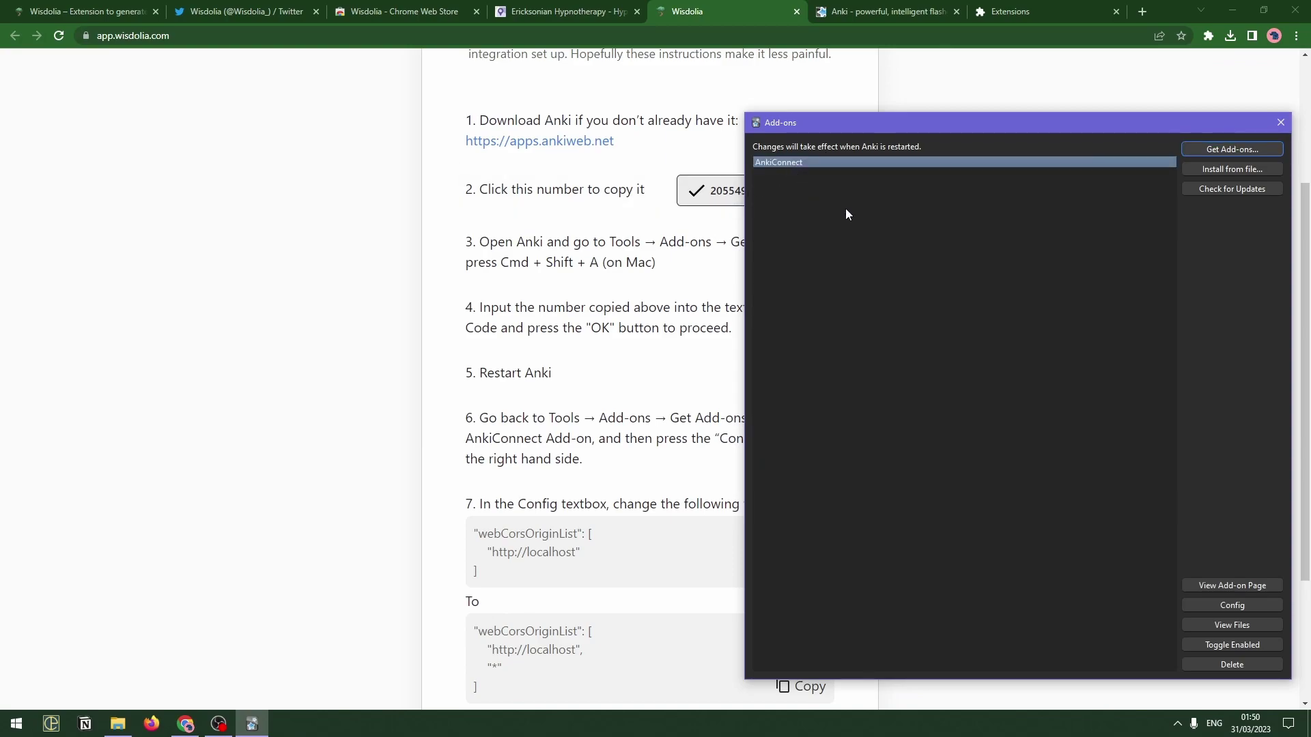
drag(914, 127, 880, 123)
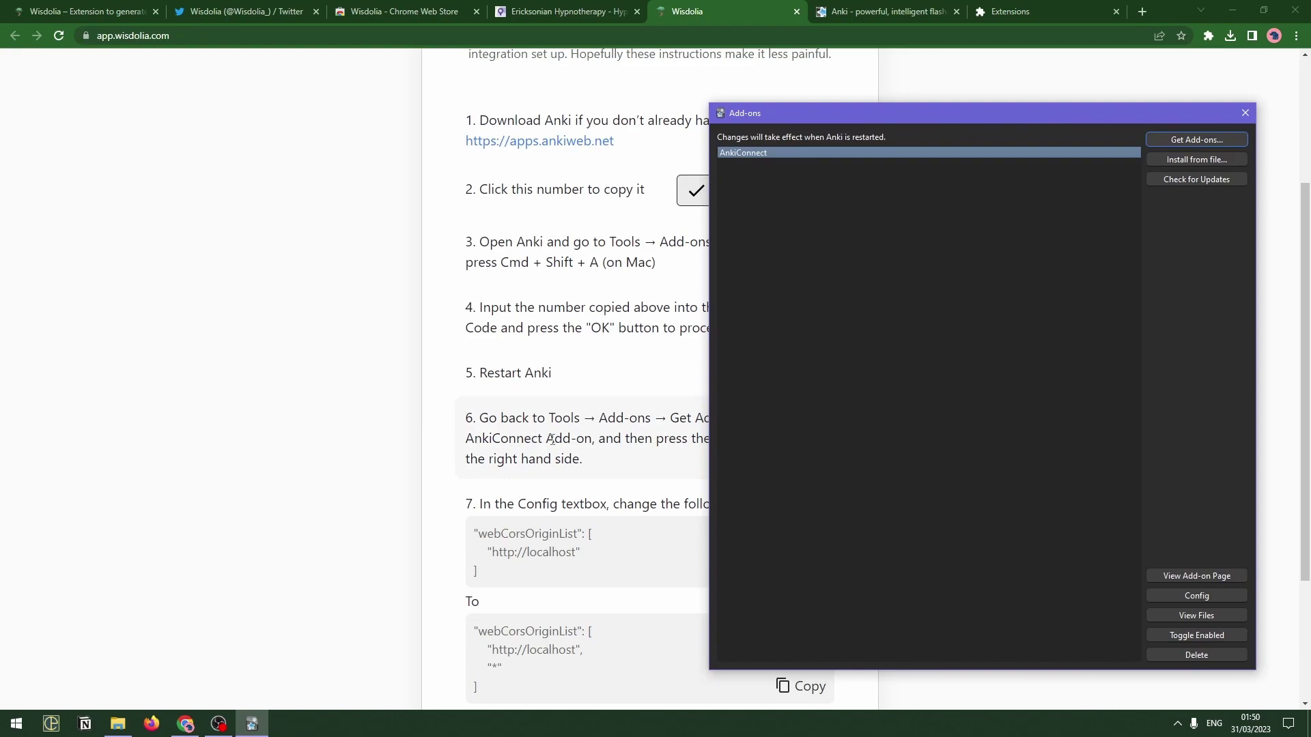
click(1169, 599)
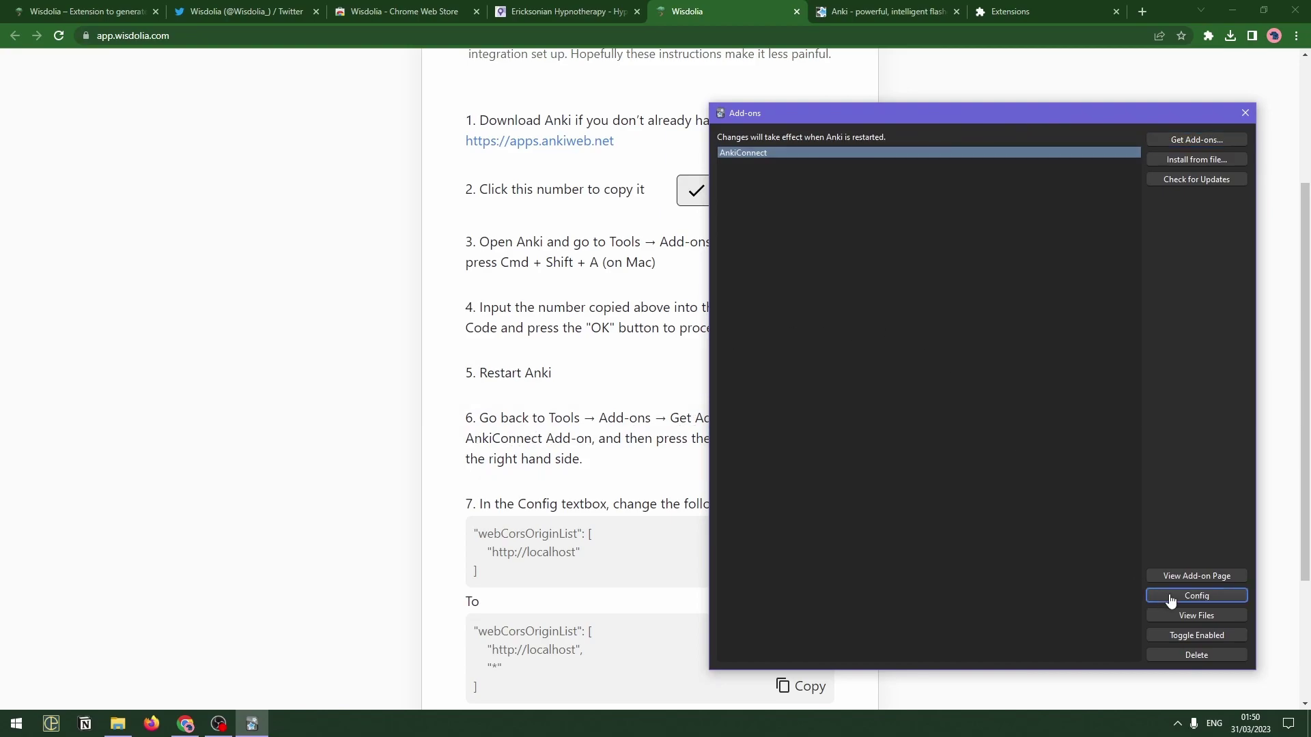
double_click(697, 332)
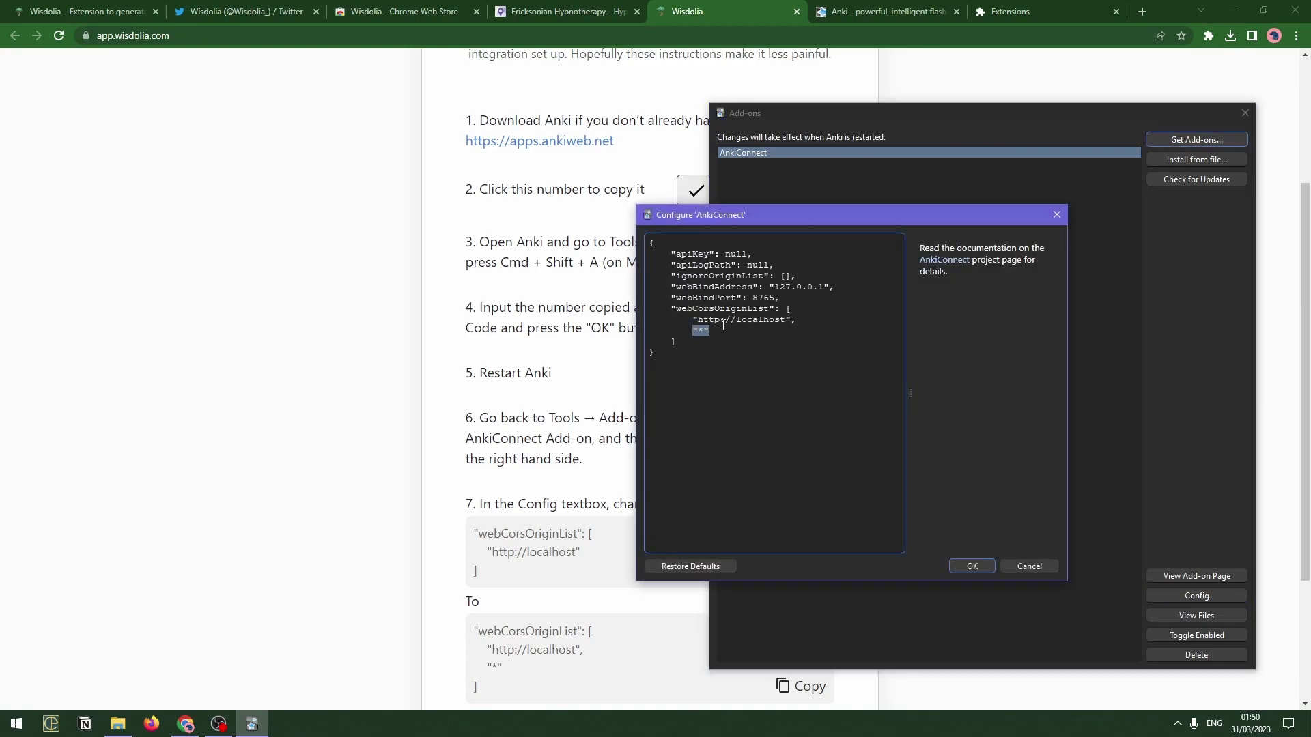
click(579, 467)
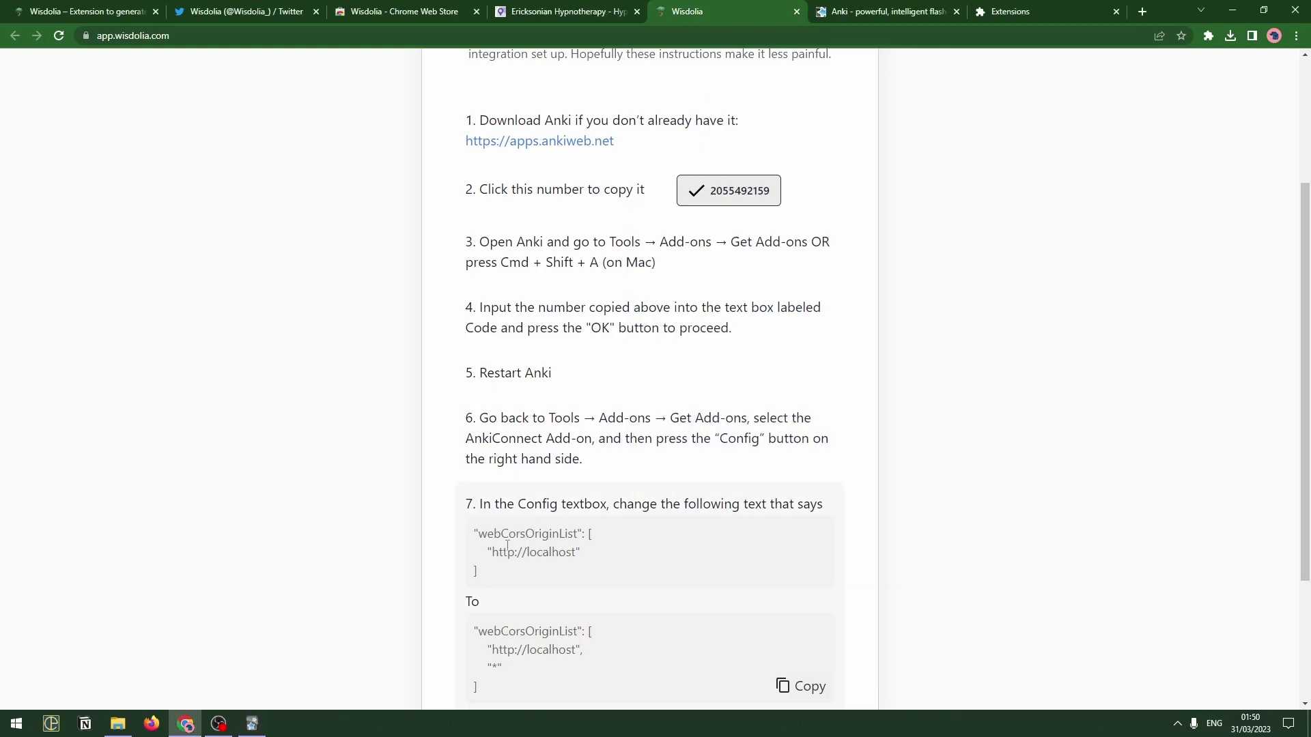
drag(484, 552, 597, 612)
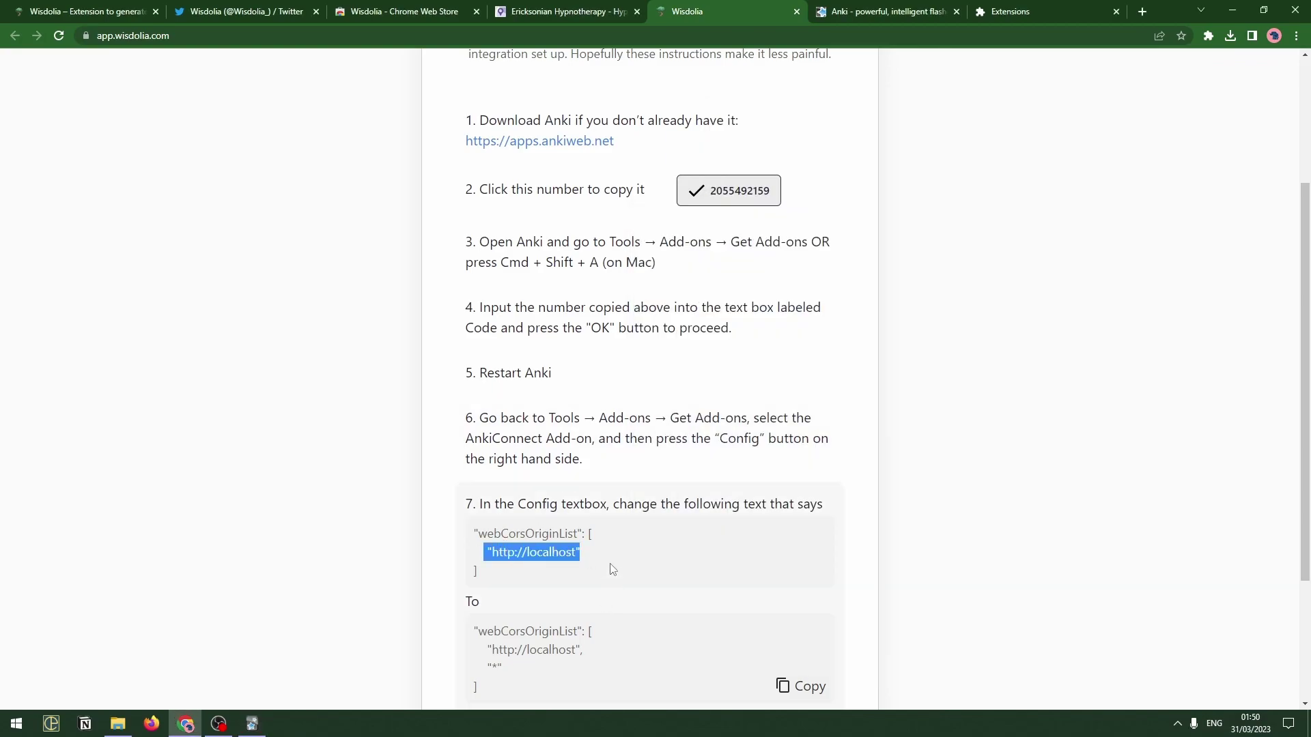
scroll(611, 567, down, 2)
click(485, 510)
drag(586, 514, 579, 511)
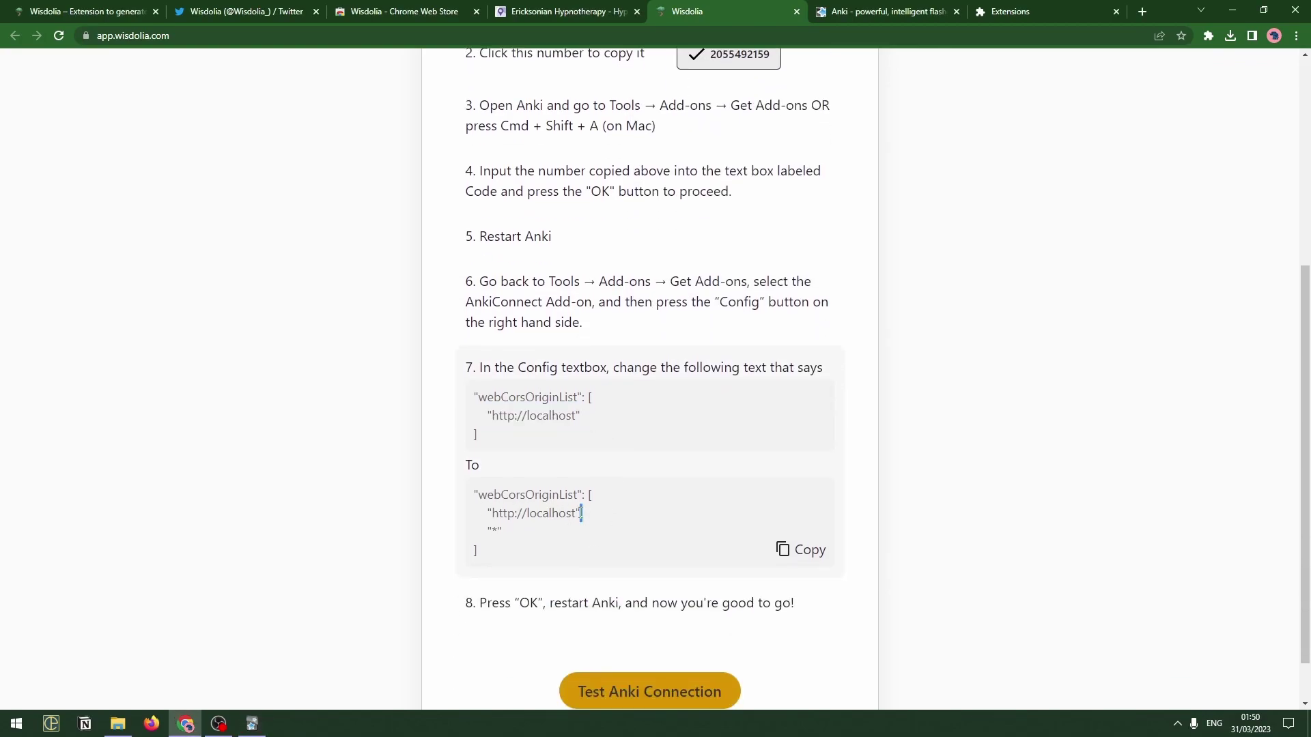
click(517, 542)
drag(489, 533, 487, 532)
key(alt+Tab)
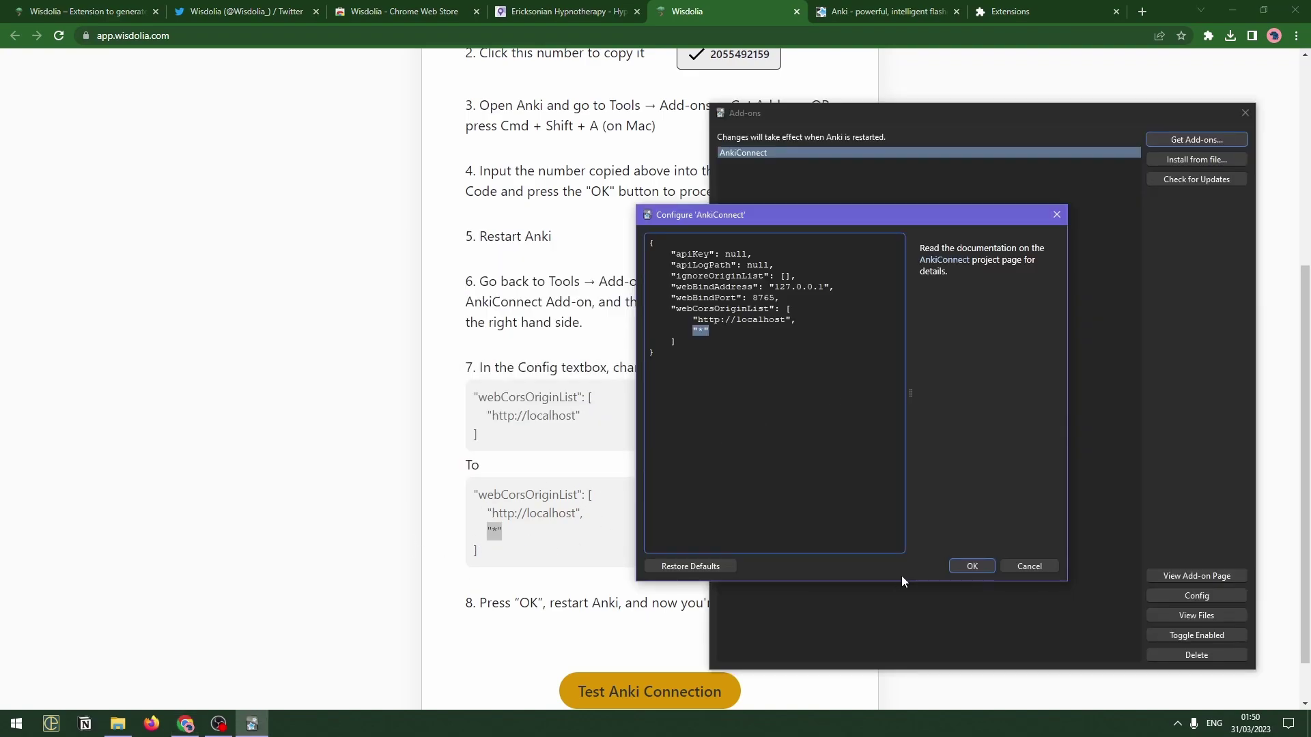
click(973, 574)
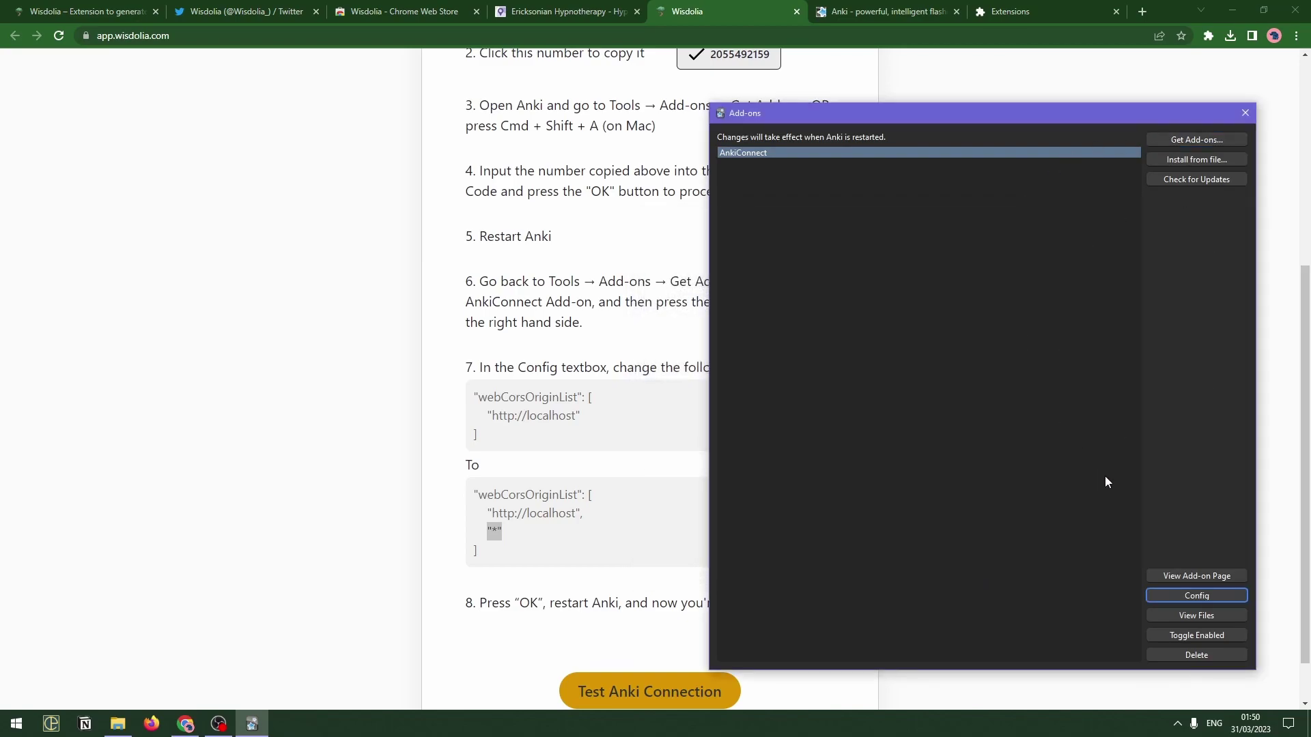
Step: Run Test Anki Connection, confirm the success message, and return to the wisdolia.com tab
key(alt+Tab)
scroll(627, 579, down, 1)
scroll(627, 579, down, 1)
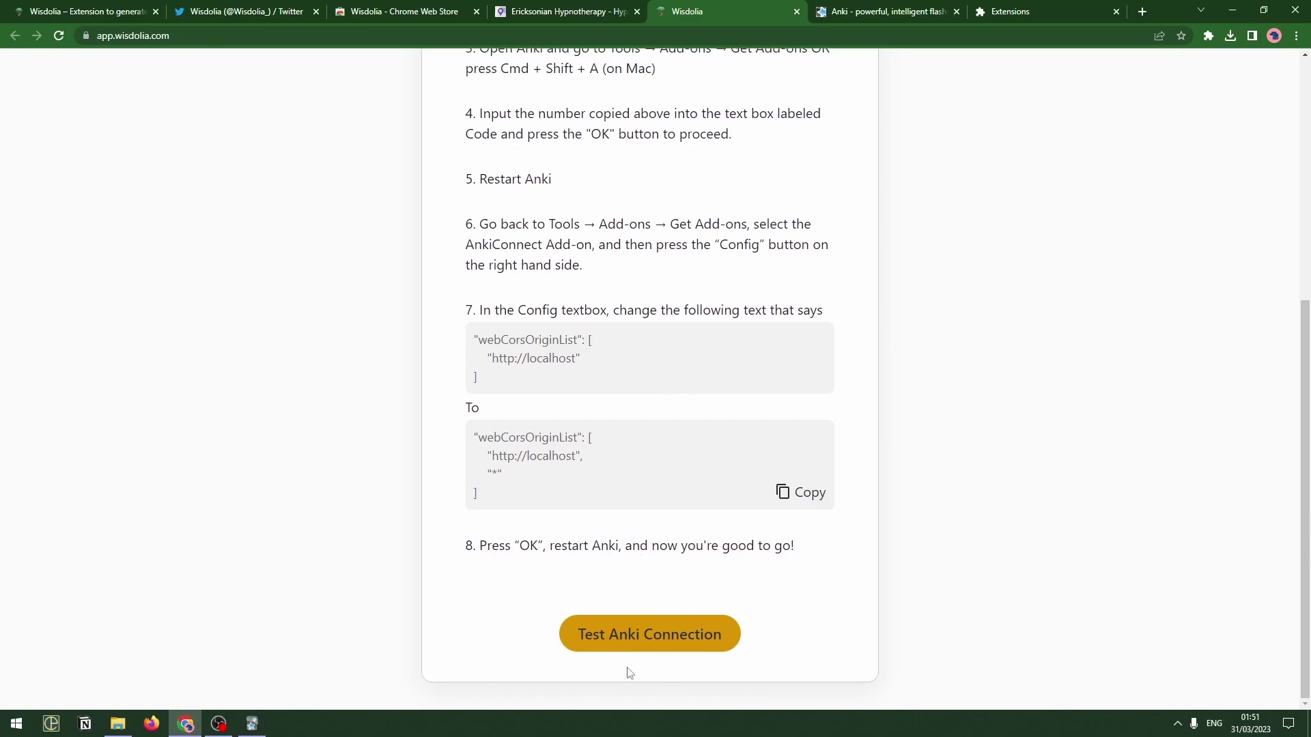
click(624, 638)
drag(556, 607, 579, 643)
click(575, 593)
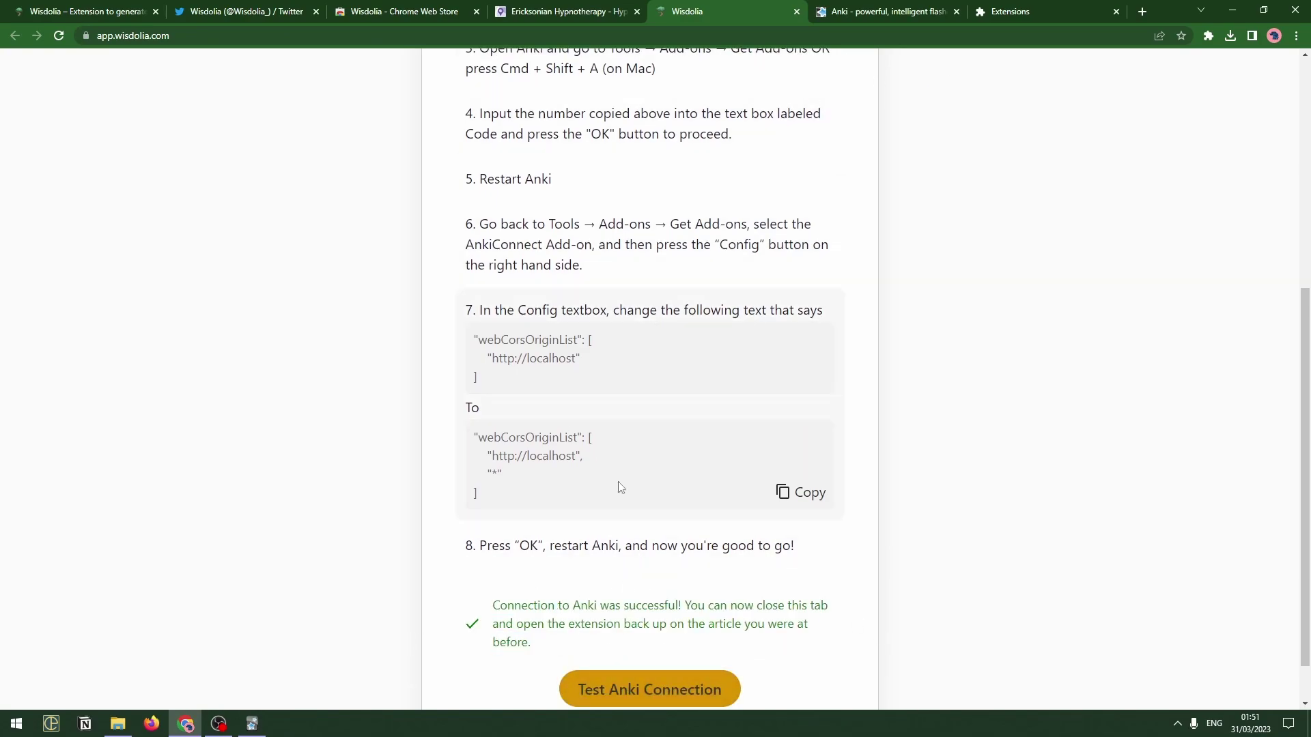
click(91, 10)
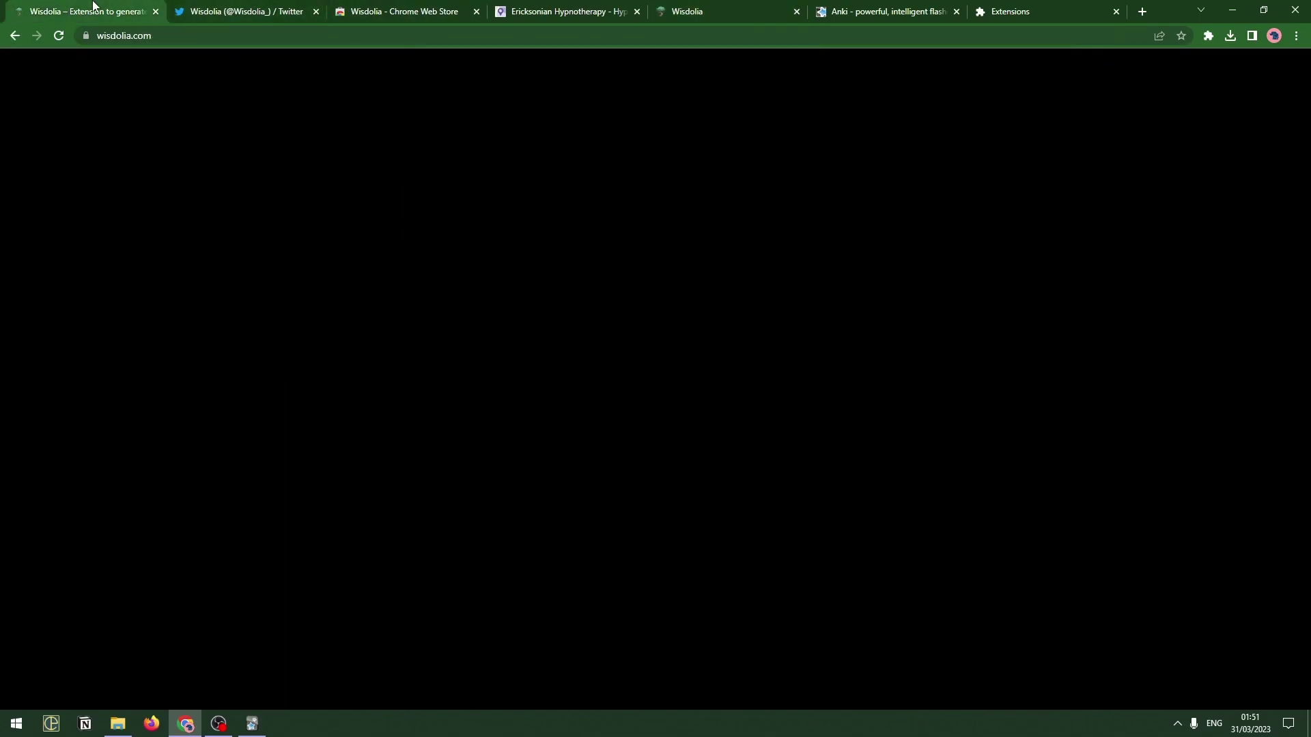
Step: Open Wisdolia on the hypnosis article and save the Milton Erickson card to the Wisdolia deck
click(523, 8)
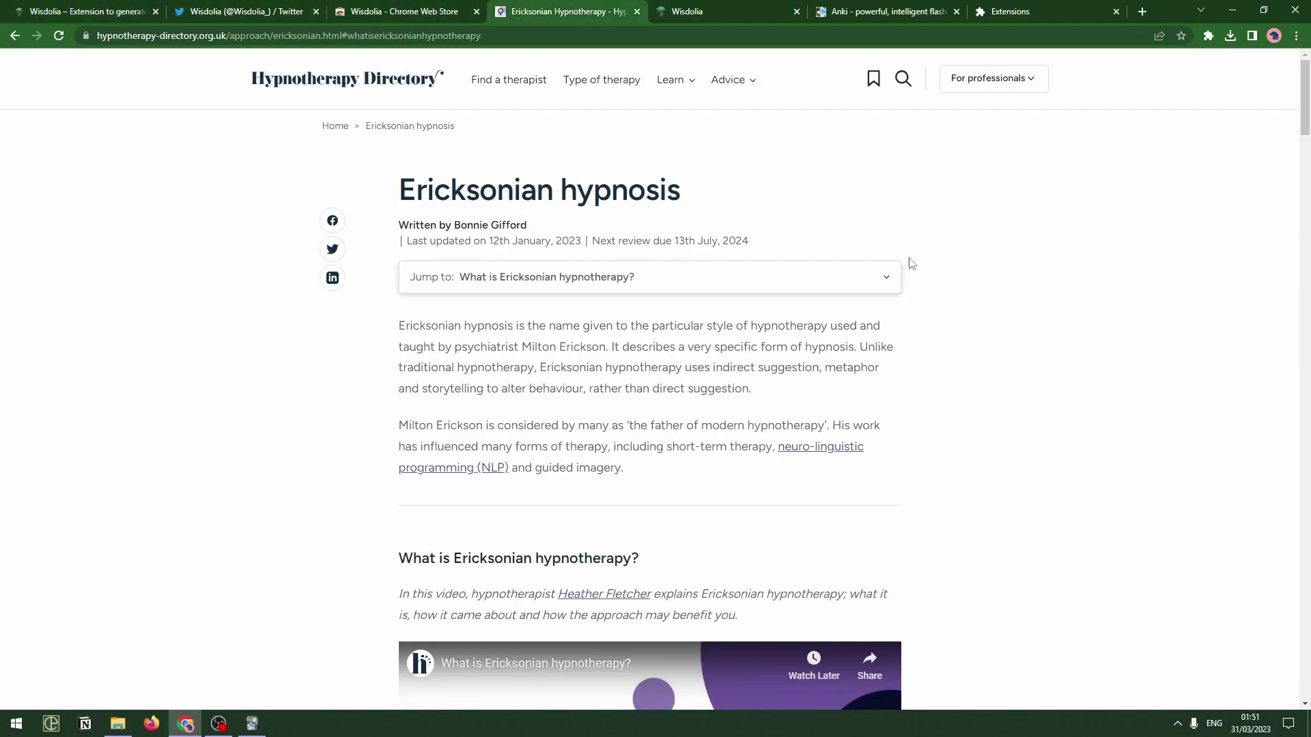
click(1208, 36)
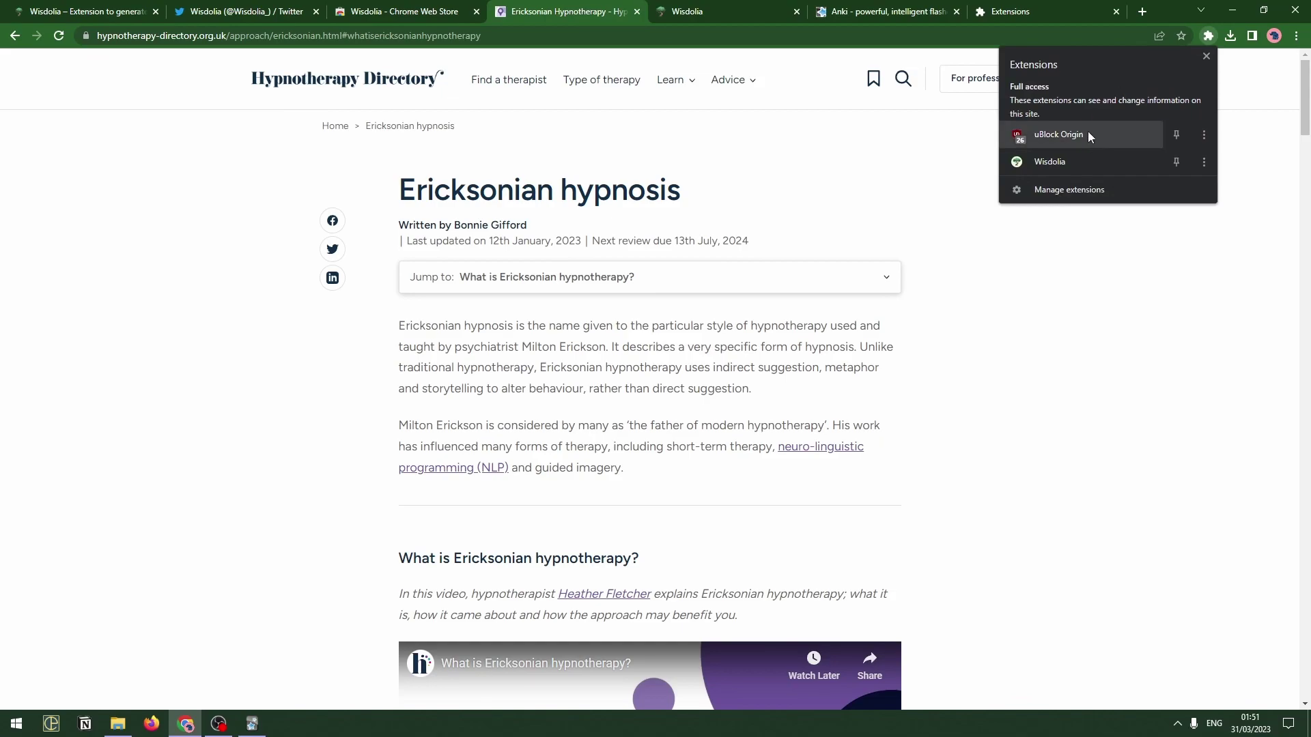
click(1088, 162)
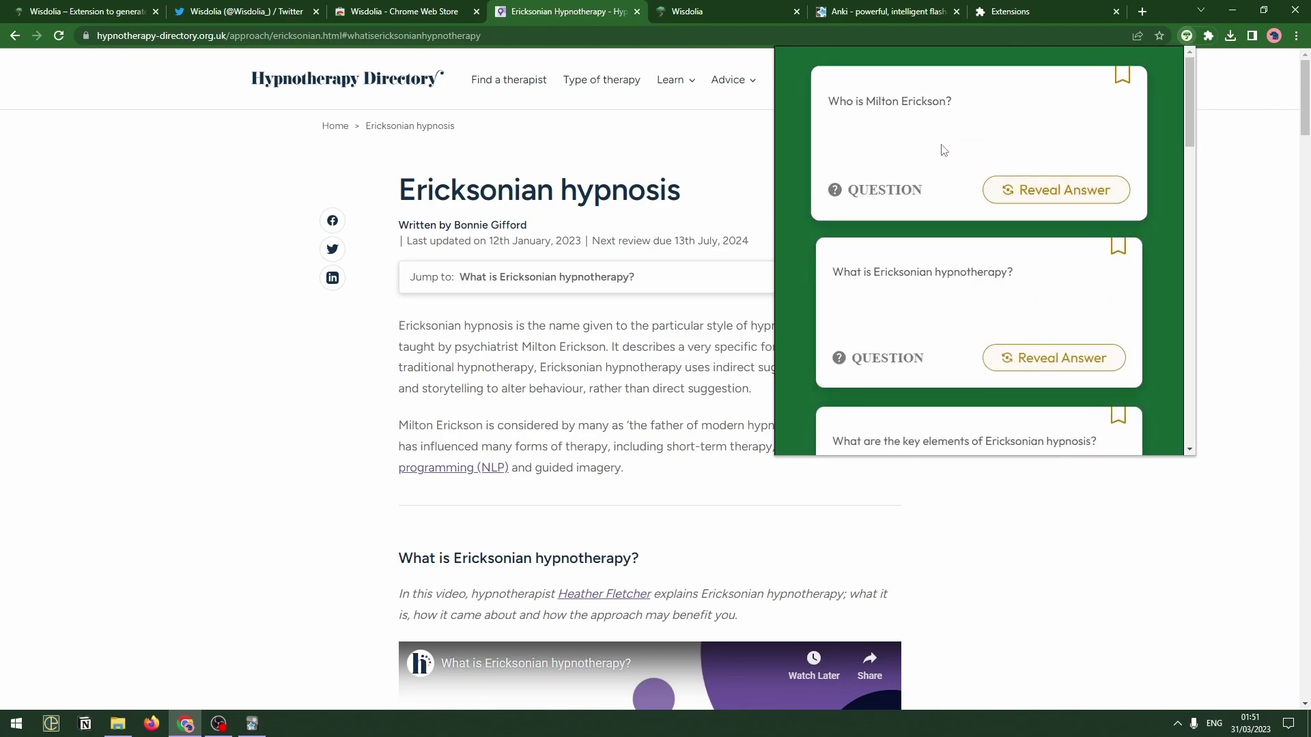
click(1123, 76)
click(1007, 298)
click(992, 329)
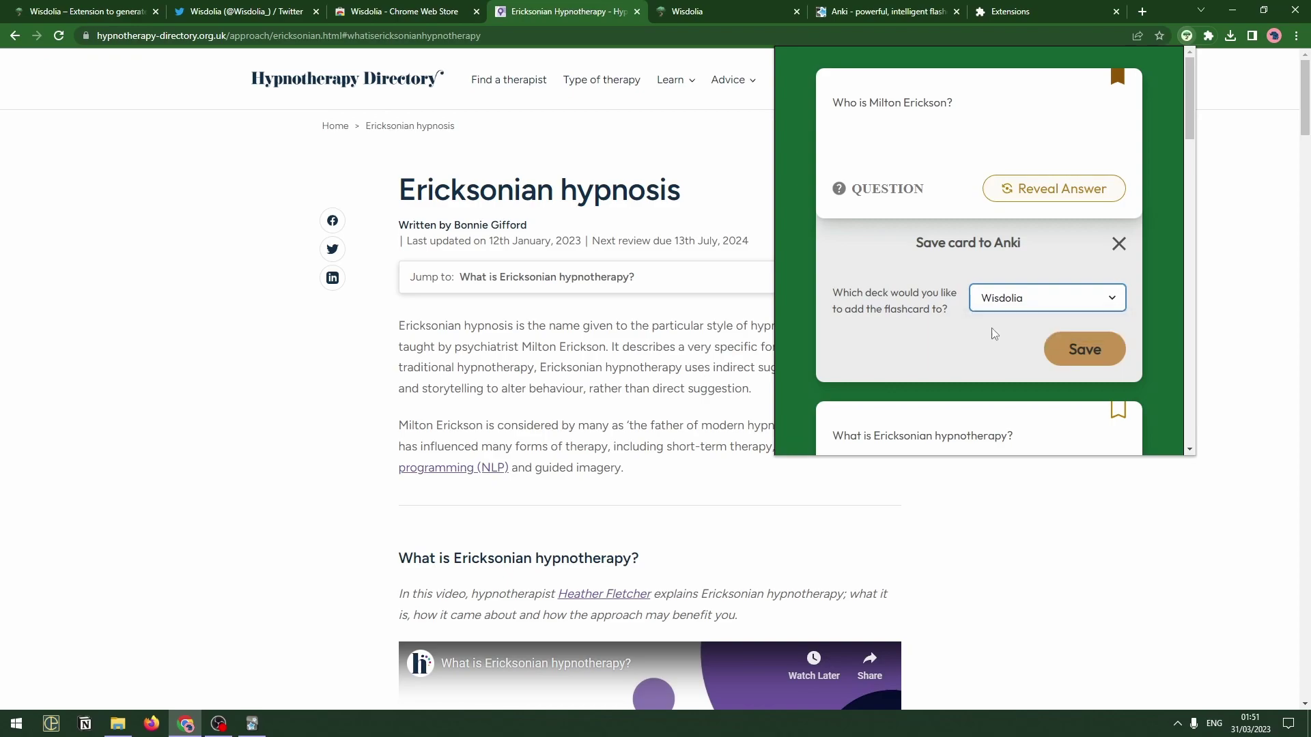
click(1085, 349)
Step: Save the Ericksonian hypnotherapy, key-element and confusion-technique cards to Anki
scroll(1046, 273, down, 2)
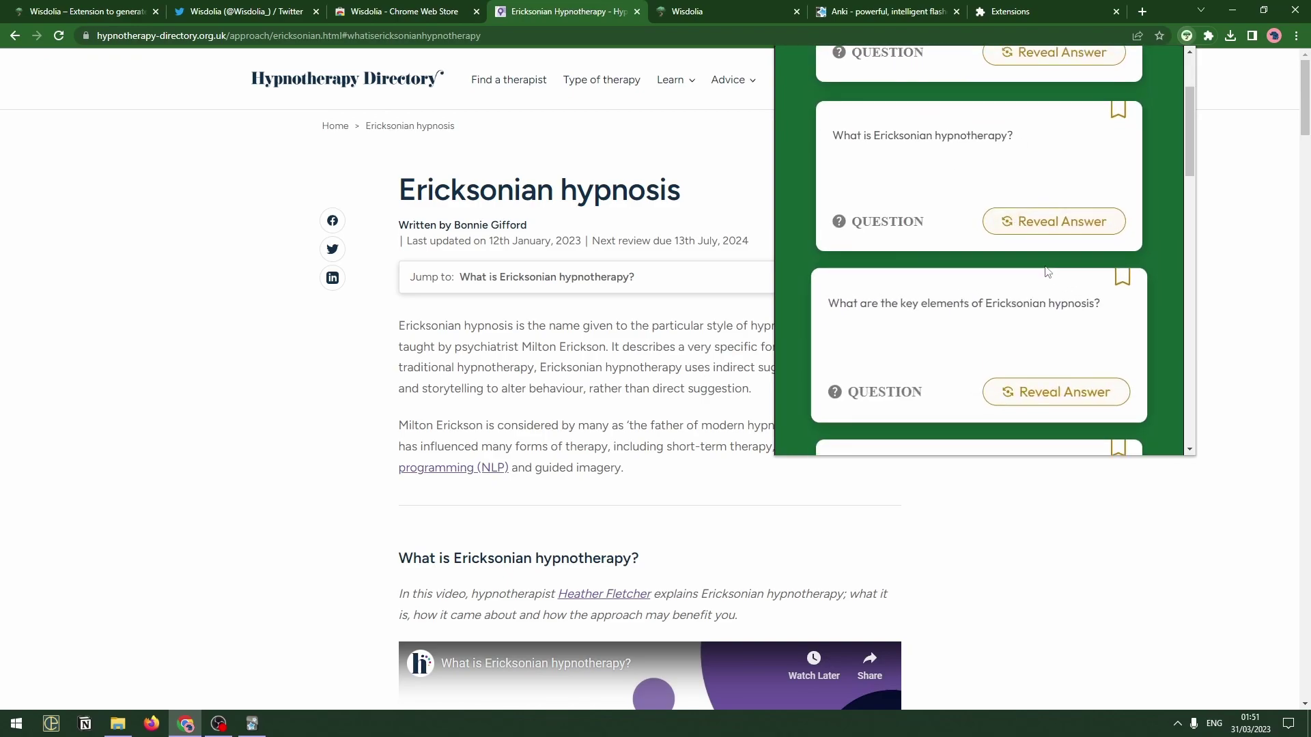
scroll(980, 184, down, 2)
scroll(1024, 170, up, 2)
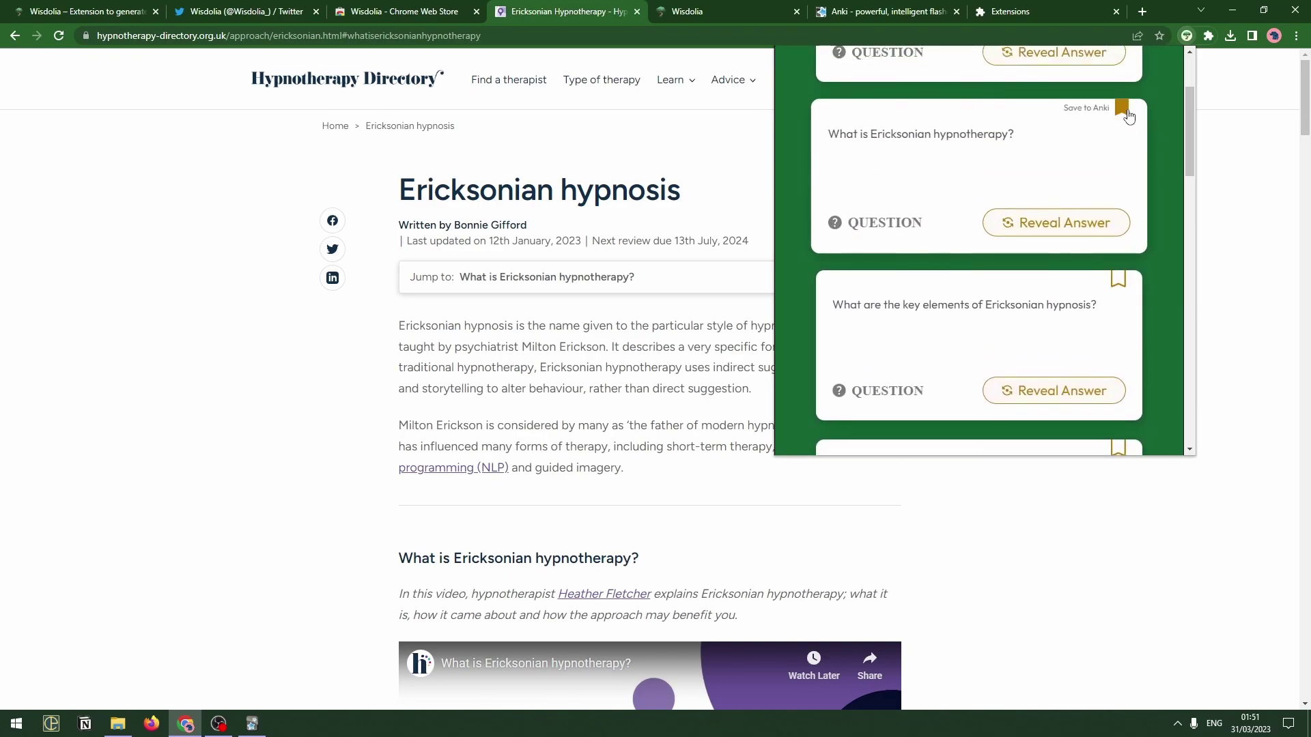
click(1125, 111)
click(1084, 384)
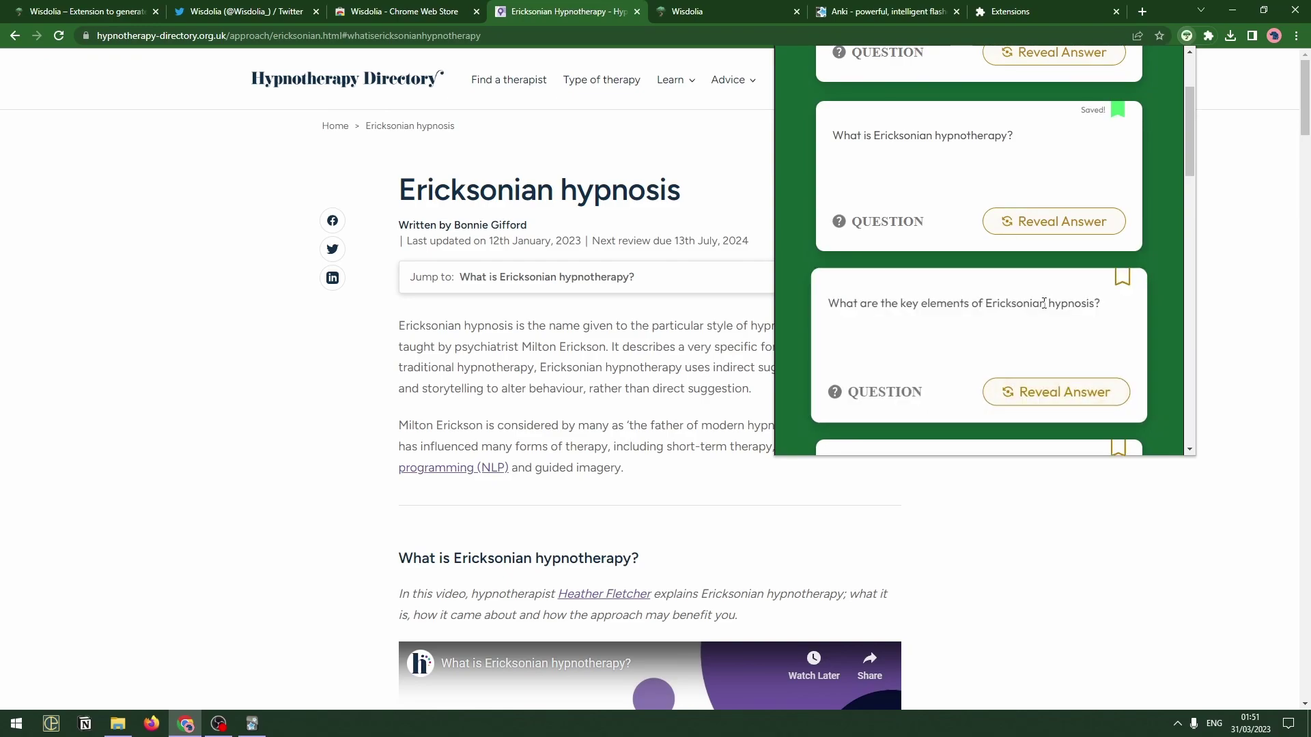
click(1118, 107)
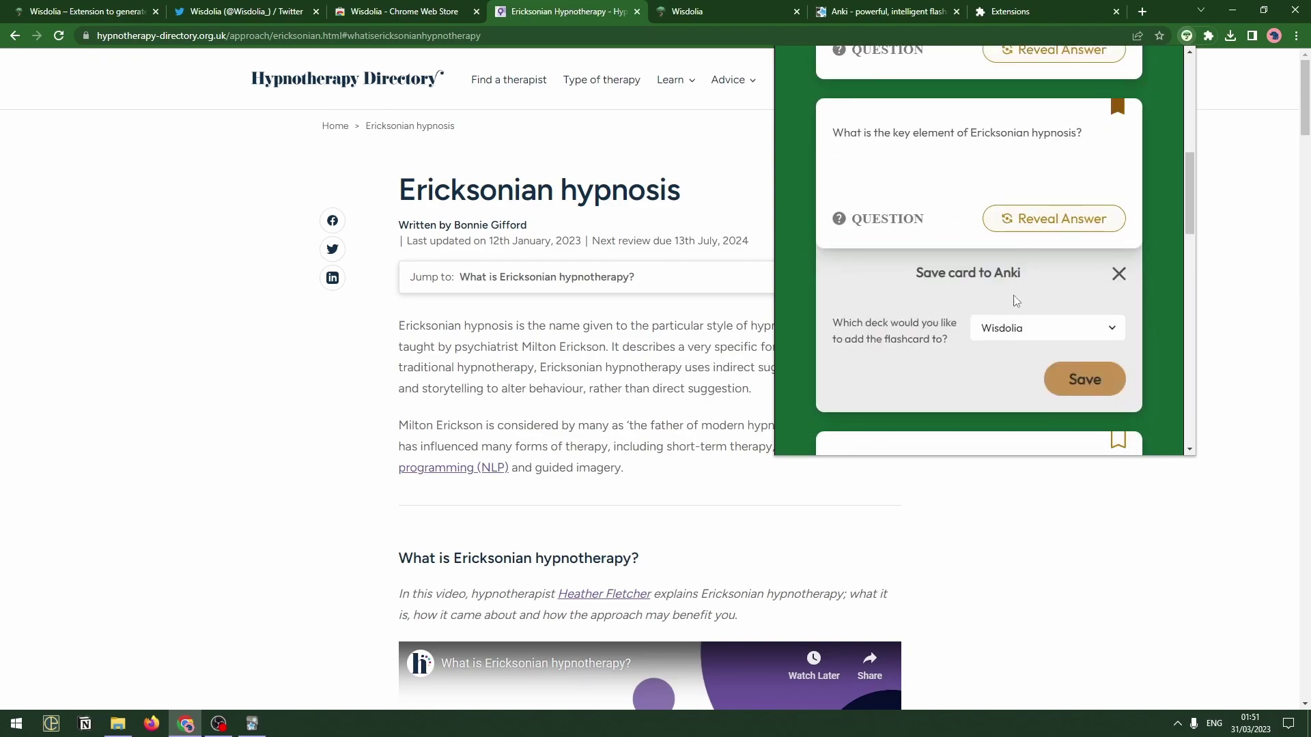
click(1084, 380)
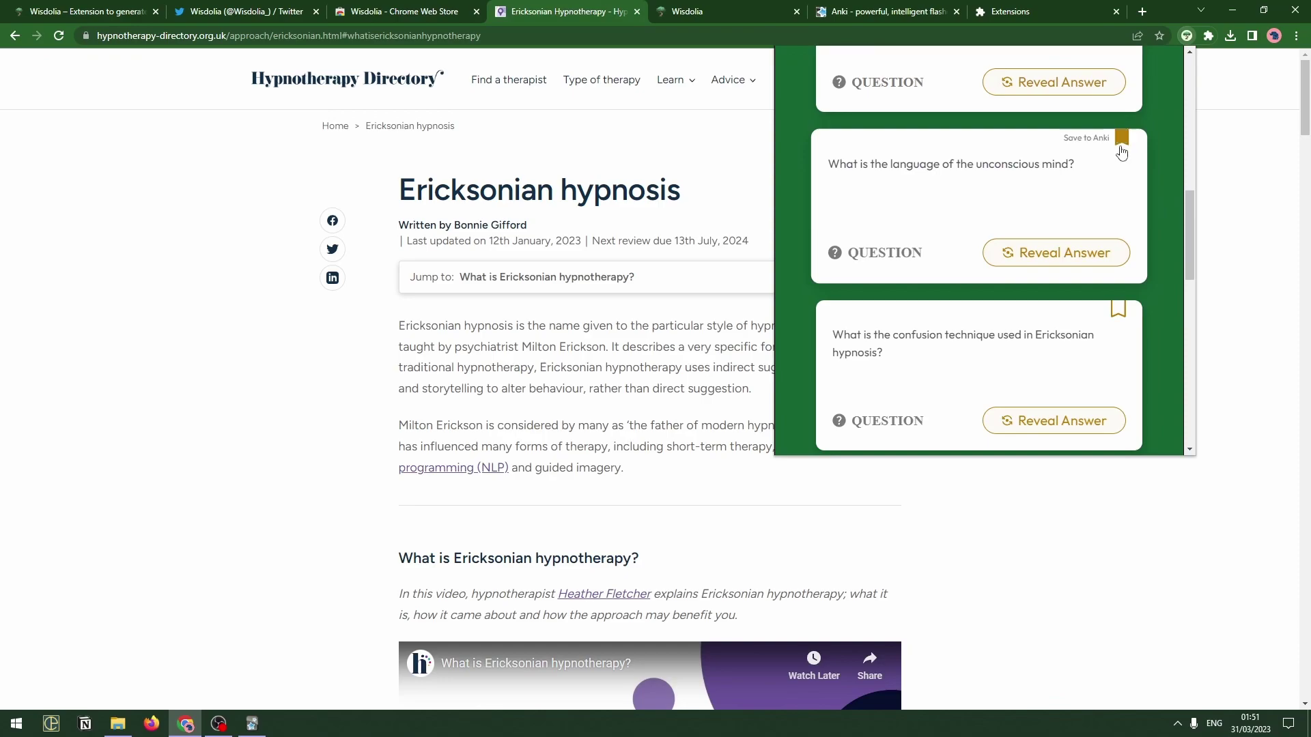
click(1121, 244)
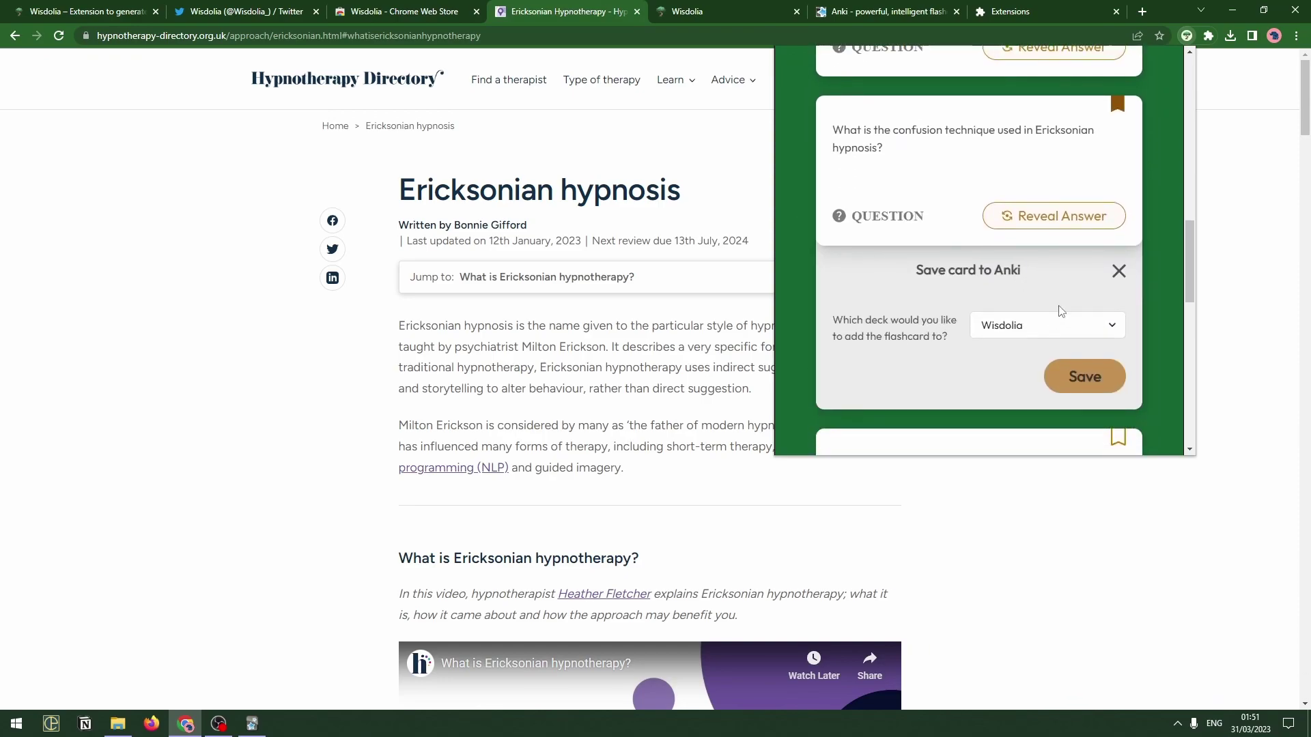
click(1086, 377)
Step: Scroll the card list and close the Wisdolia panel over the article
scroll(1003, 235, down, 2)
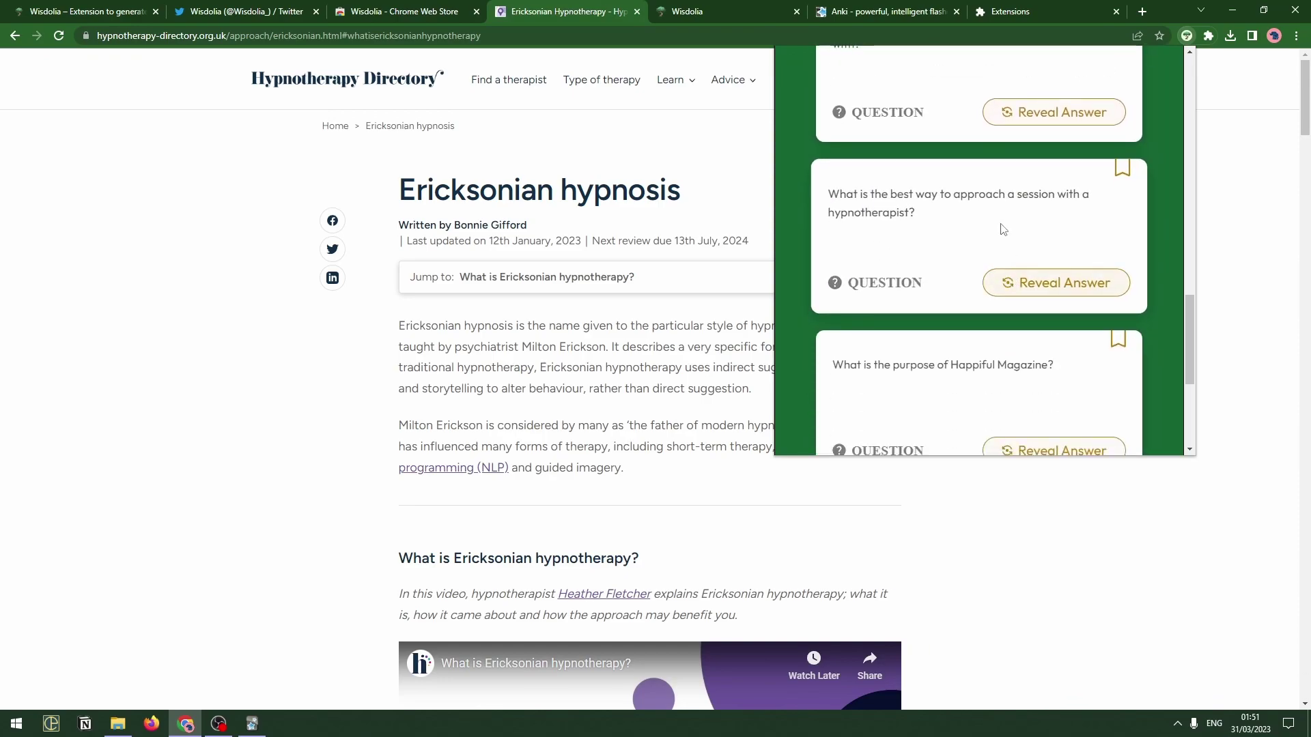
scroll(1045, 205, down, 2)
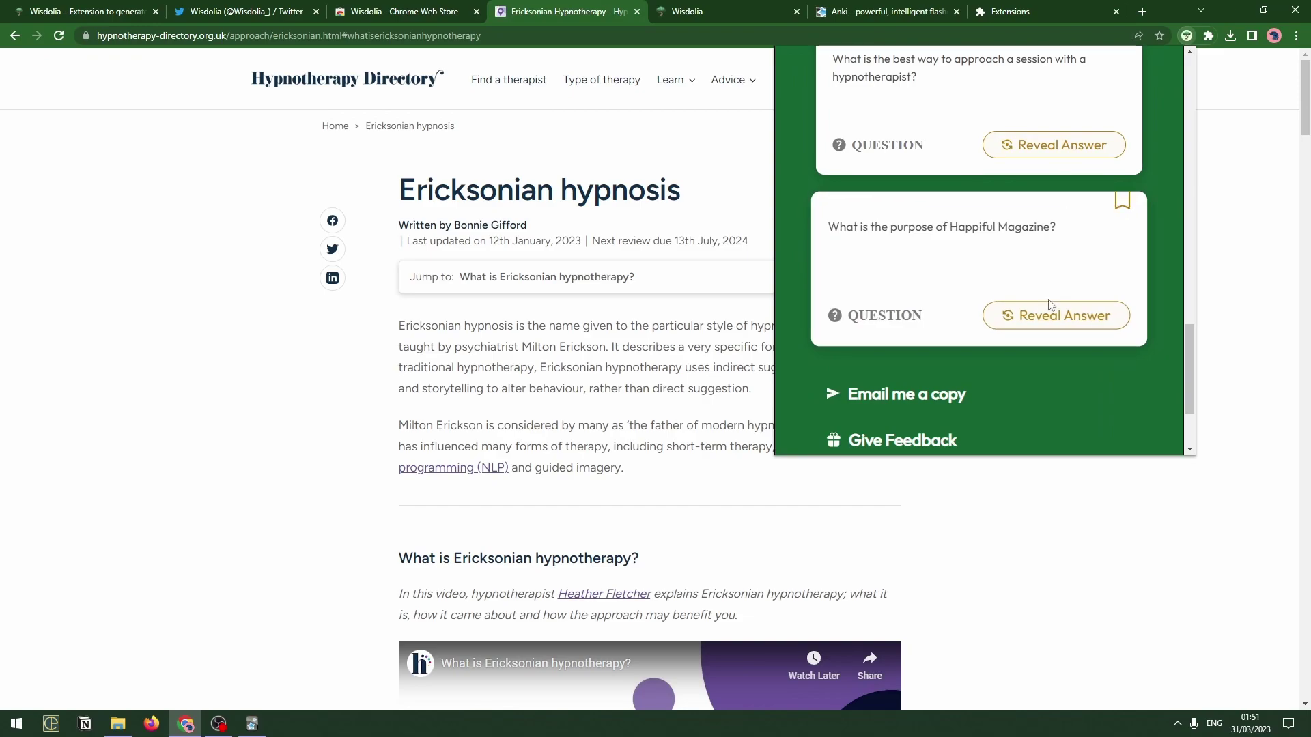
scroll(1053, 301, up, 10)
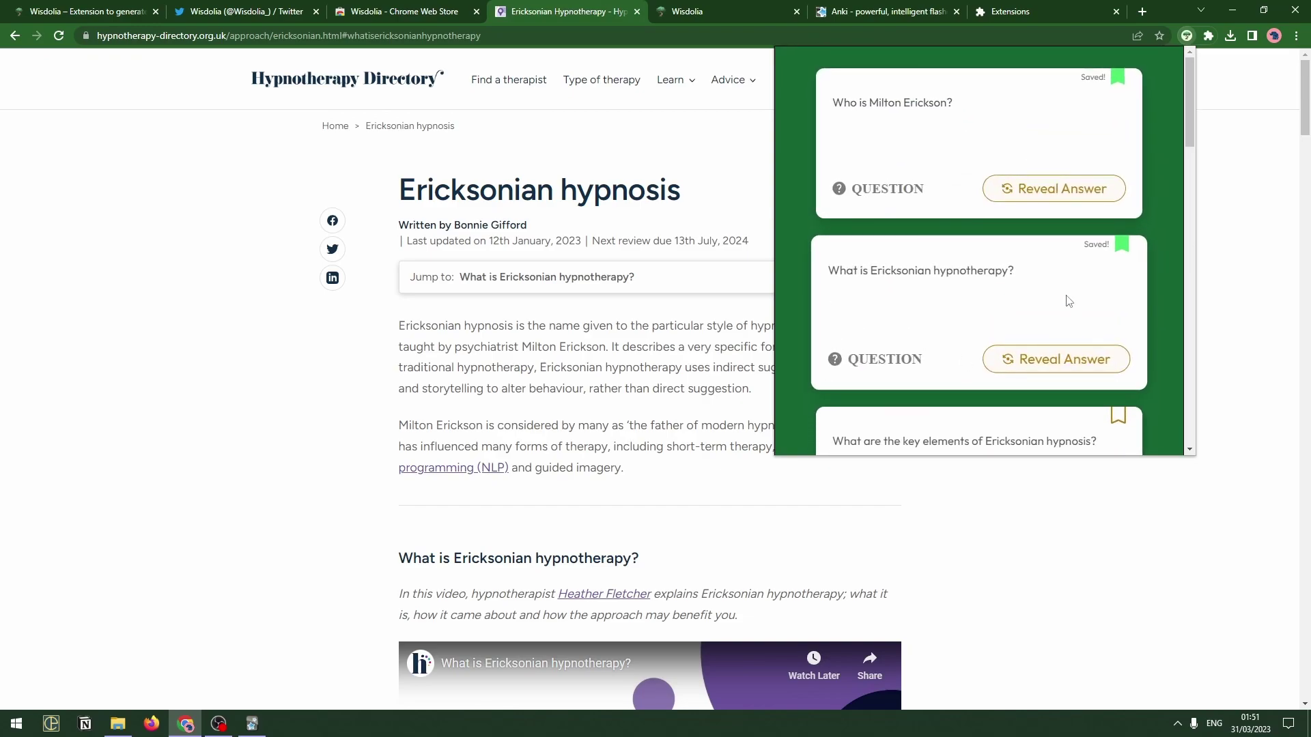
click(275, 478)
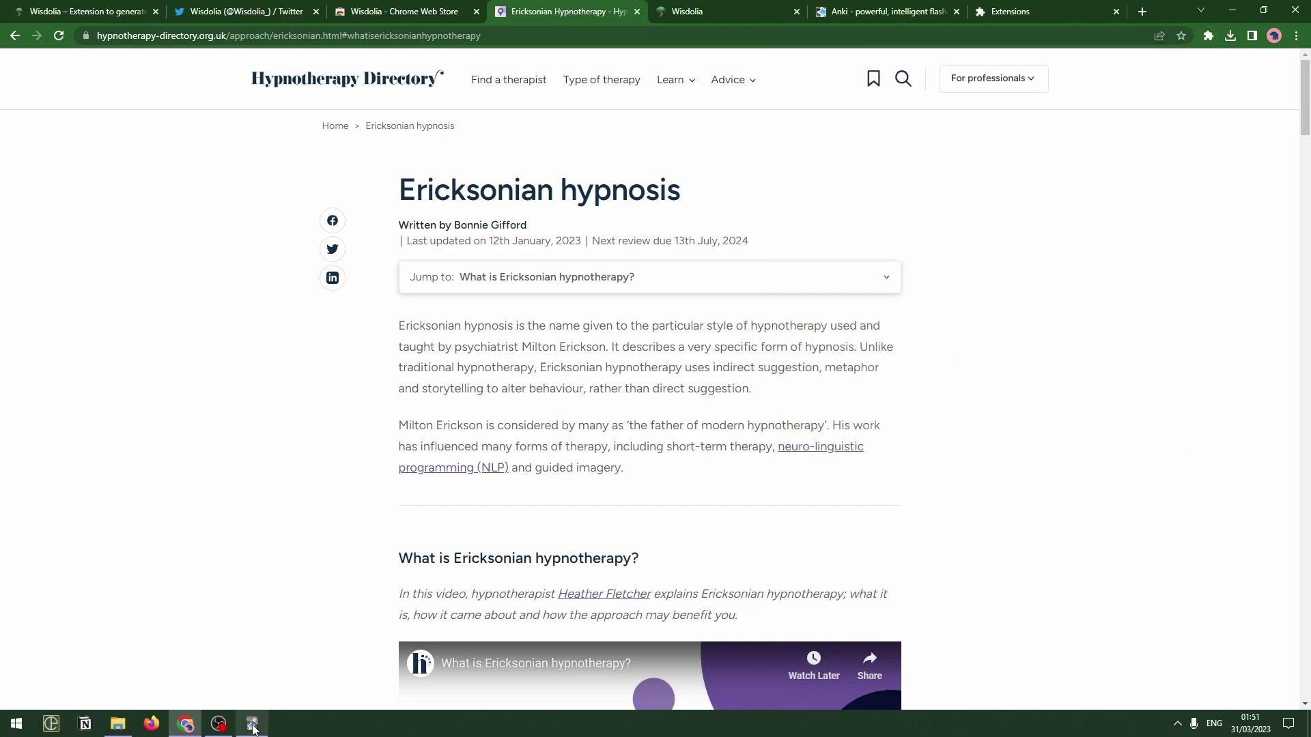
Step: Close Anki's Add-ons window and start studying the Wisdolia deck
click(252, 726)
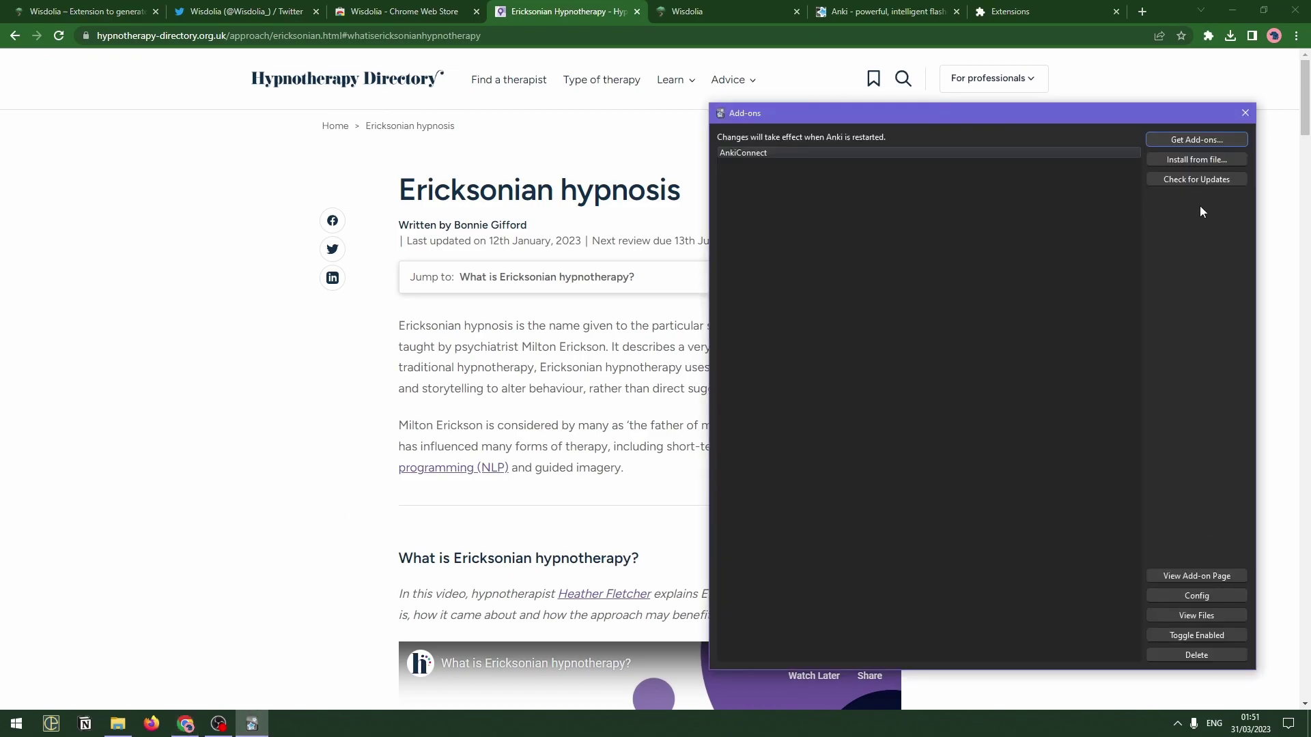
click(1244, 114)
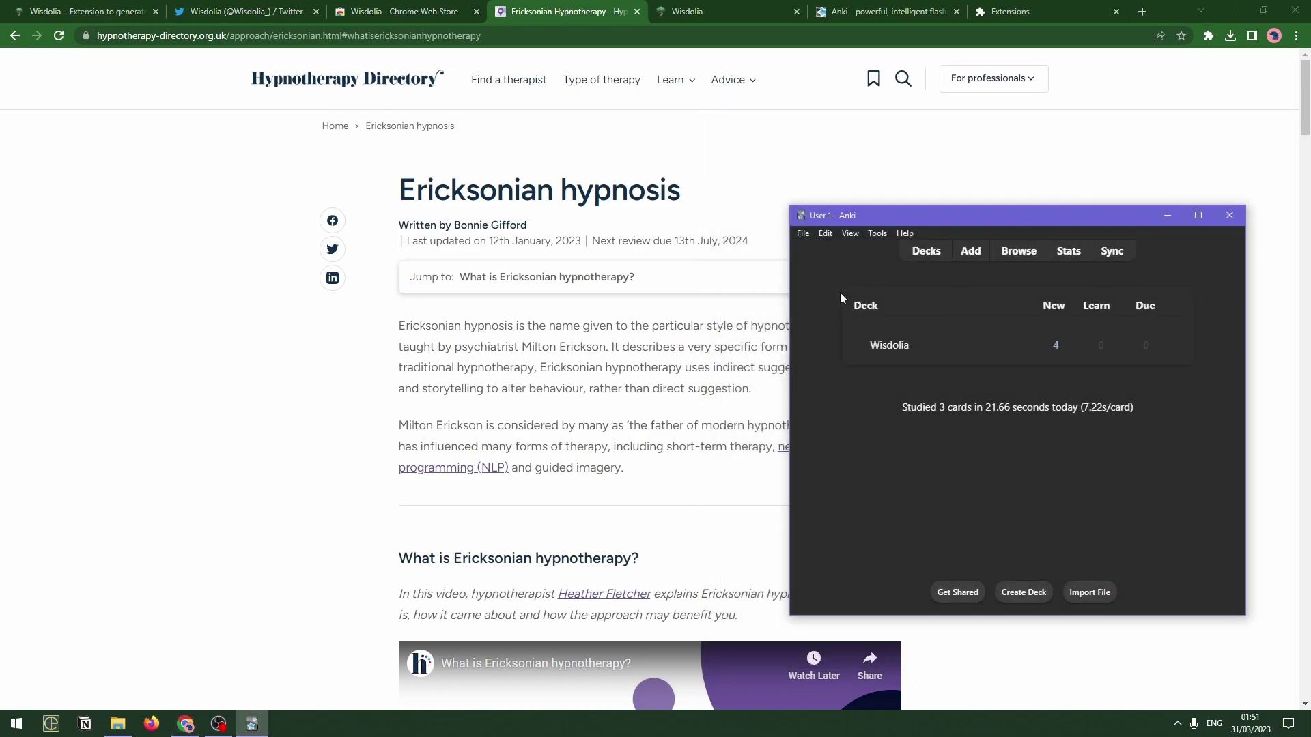
click(894, 346)
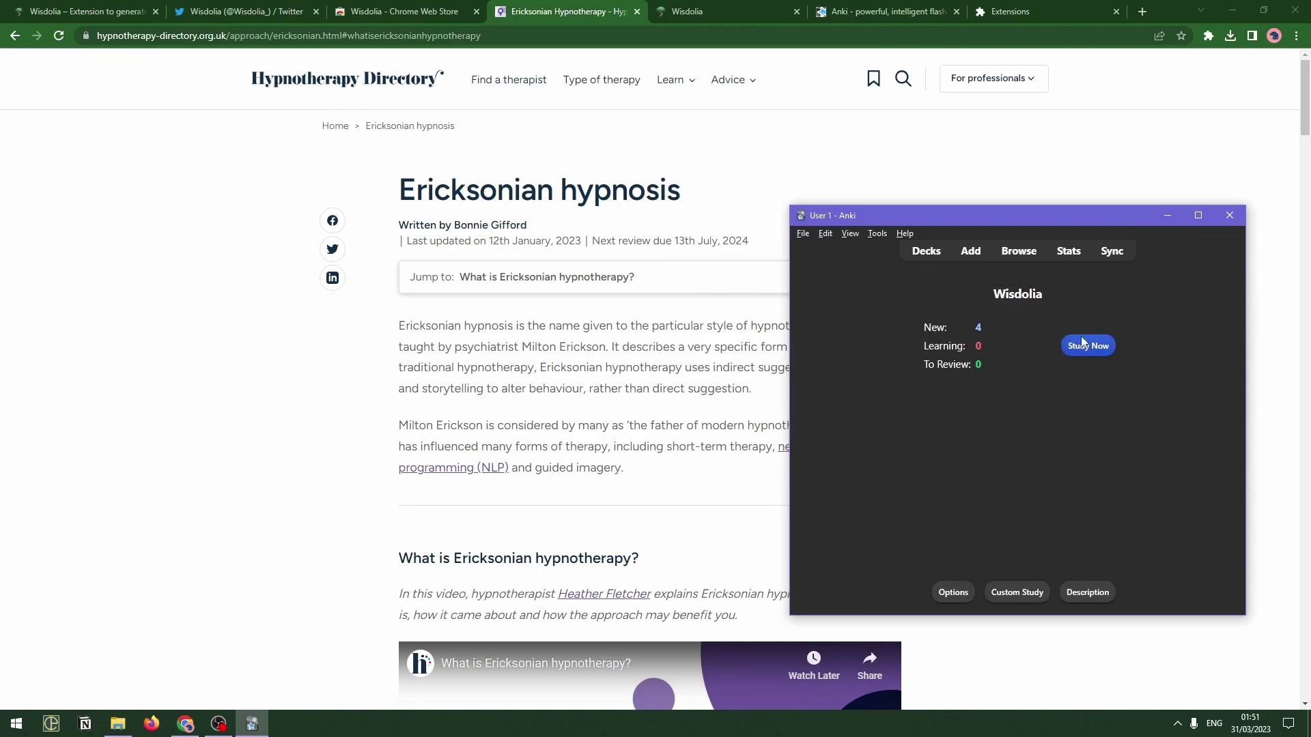
click(1106, 350)
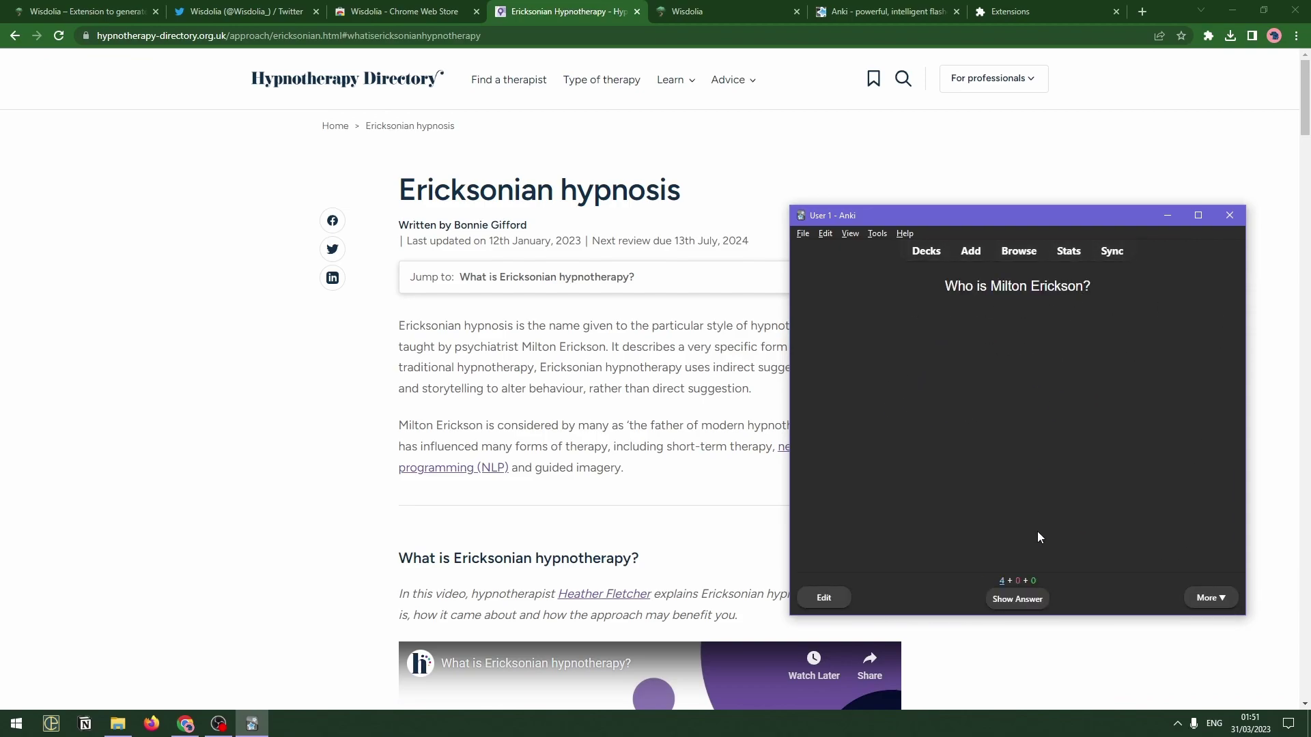
Step: Show each of the four cards' answers, mark them Again, and return to Decks
click(1030, 609)
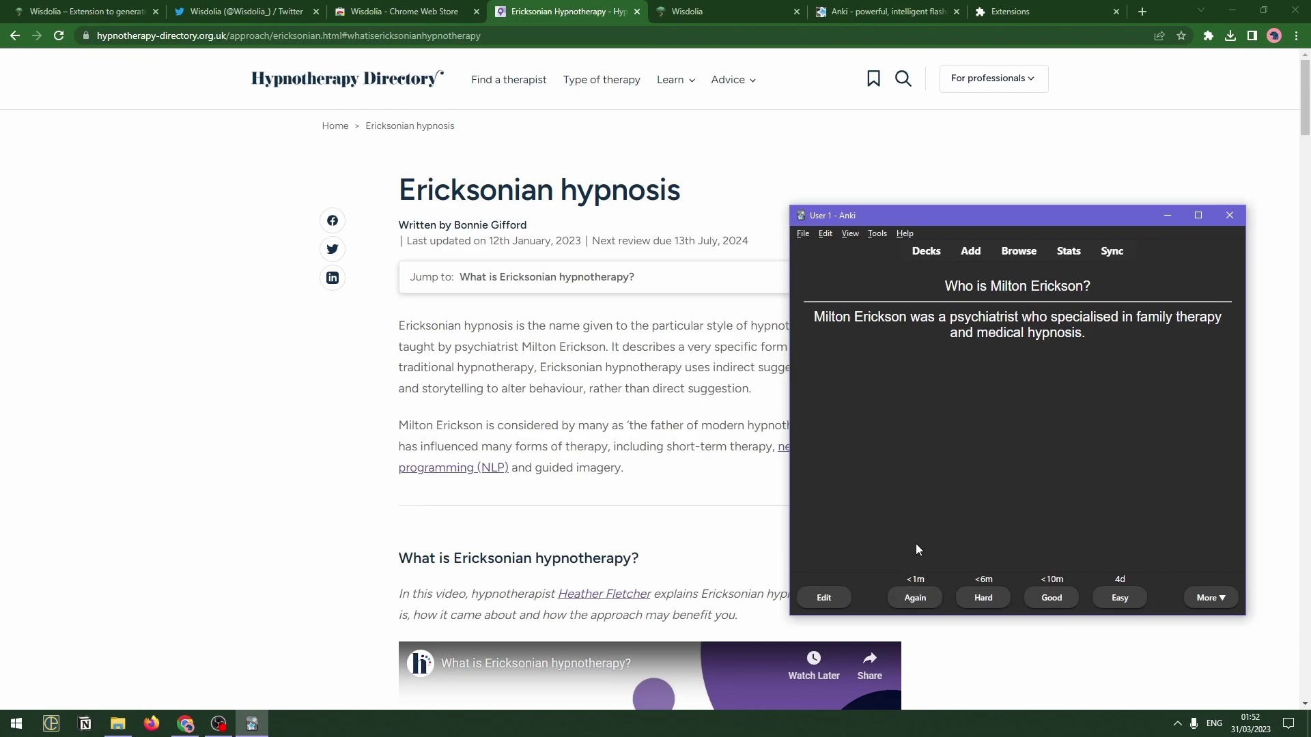
click(919, 599)
click(1011, 600)
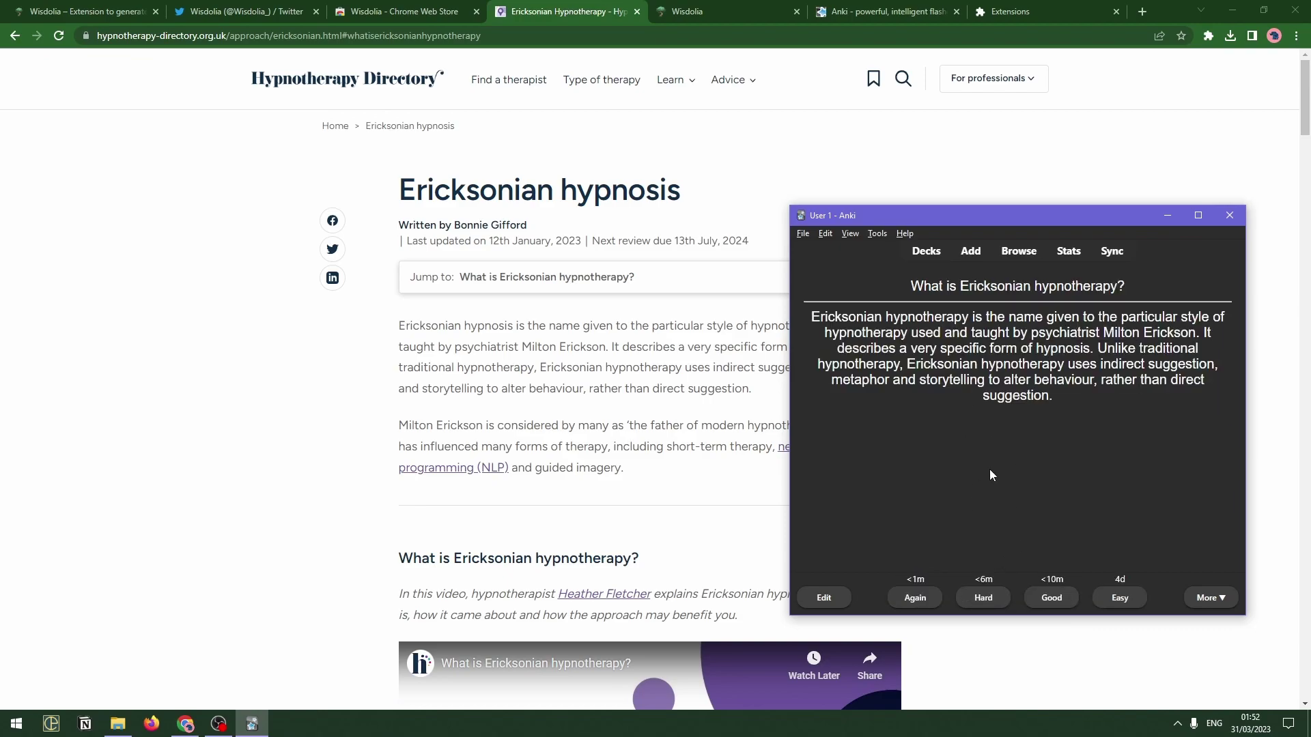
click(918, 599)
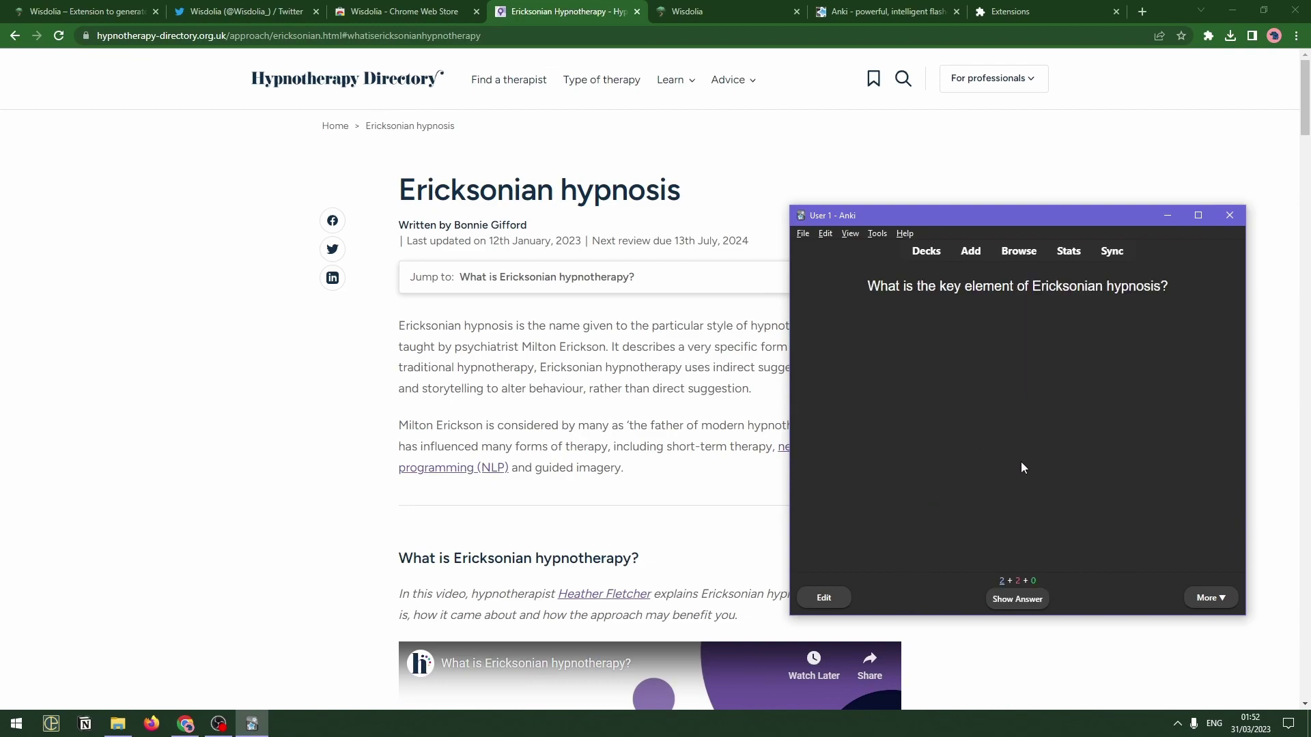
click(1014, 608)
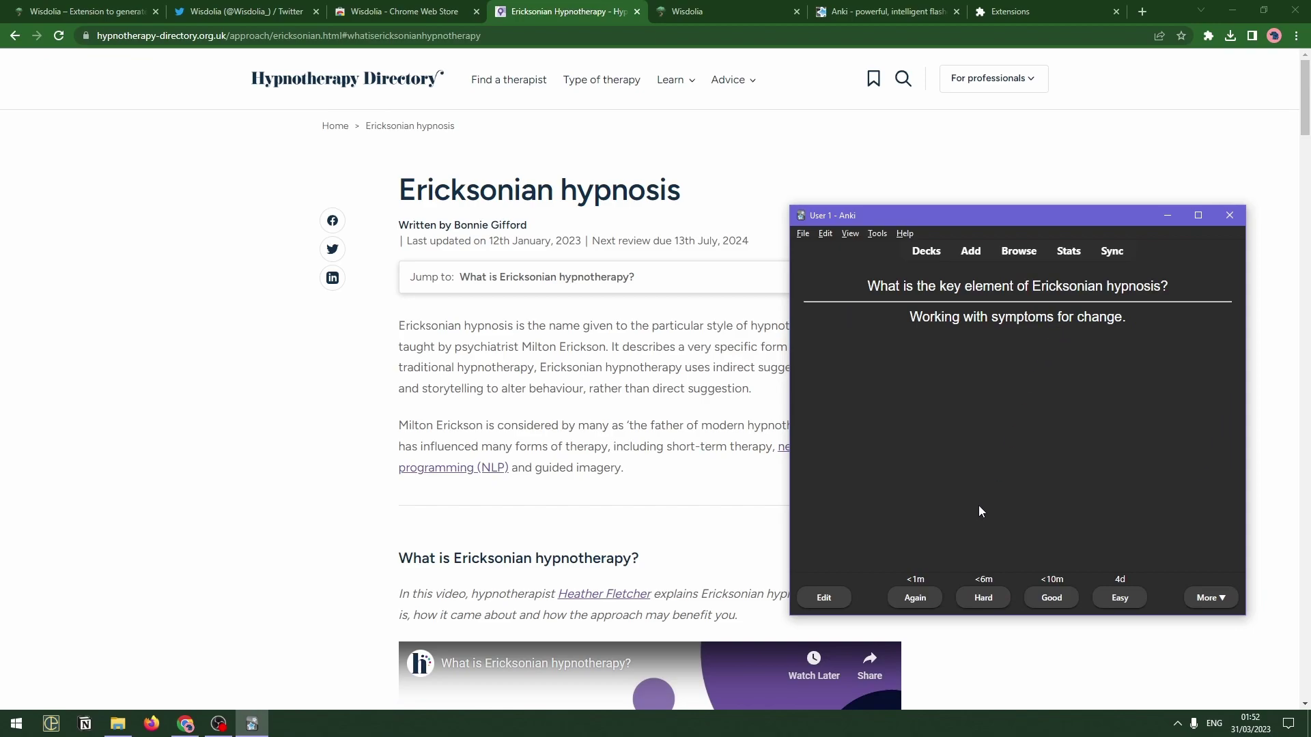
click(1052, 598)
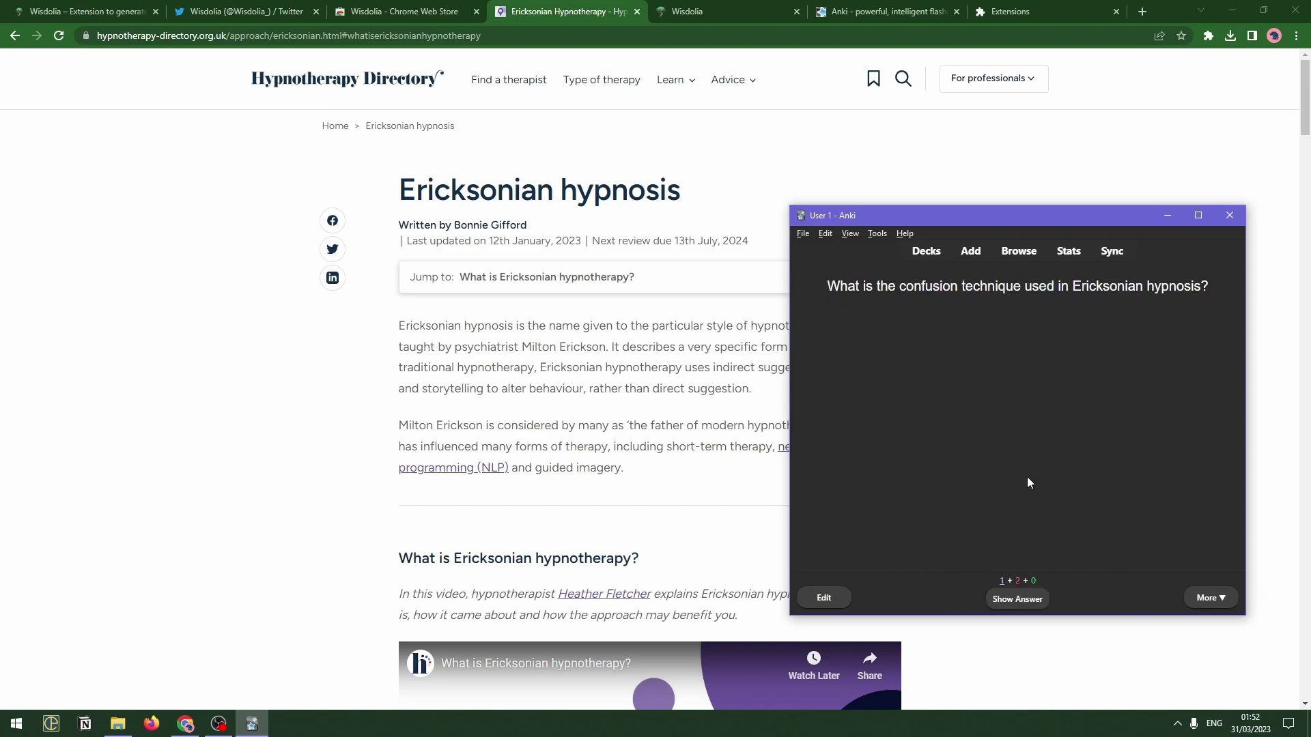
click(1025, 601)
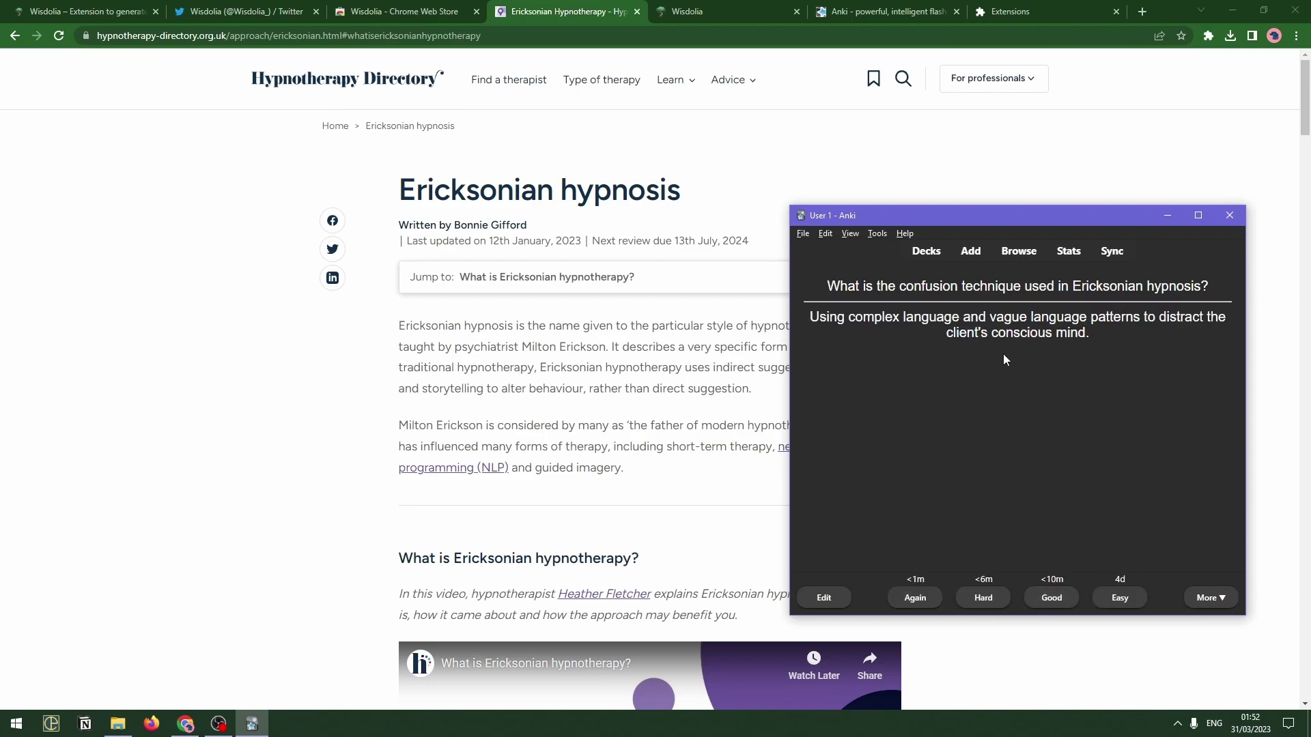
click(915, 594)
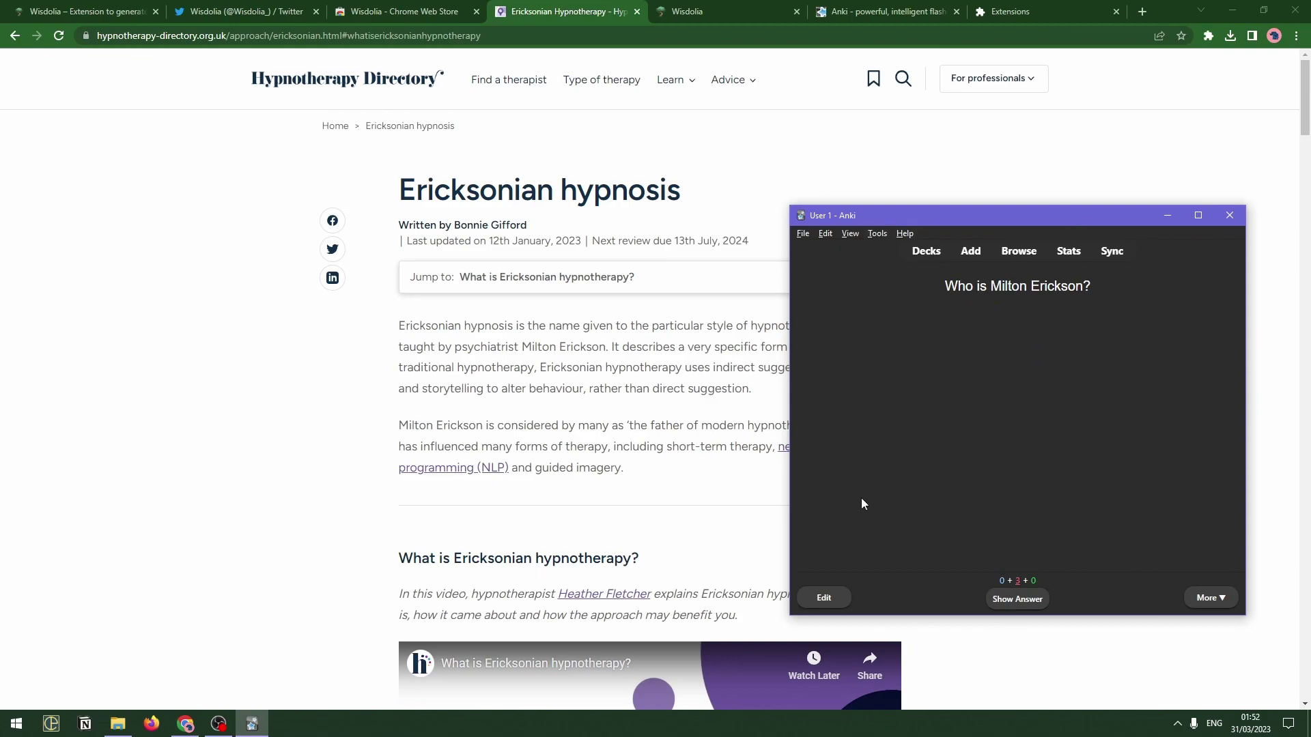
click(920, 254)
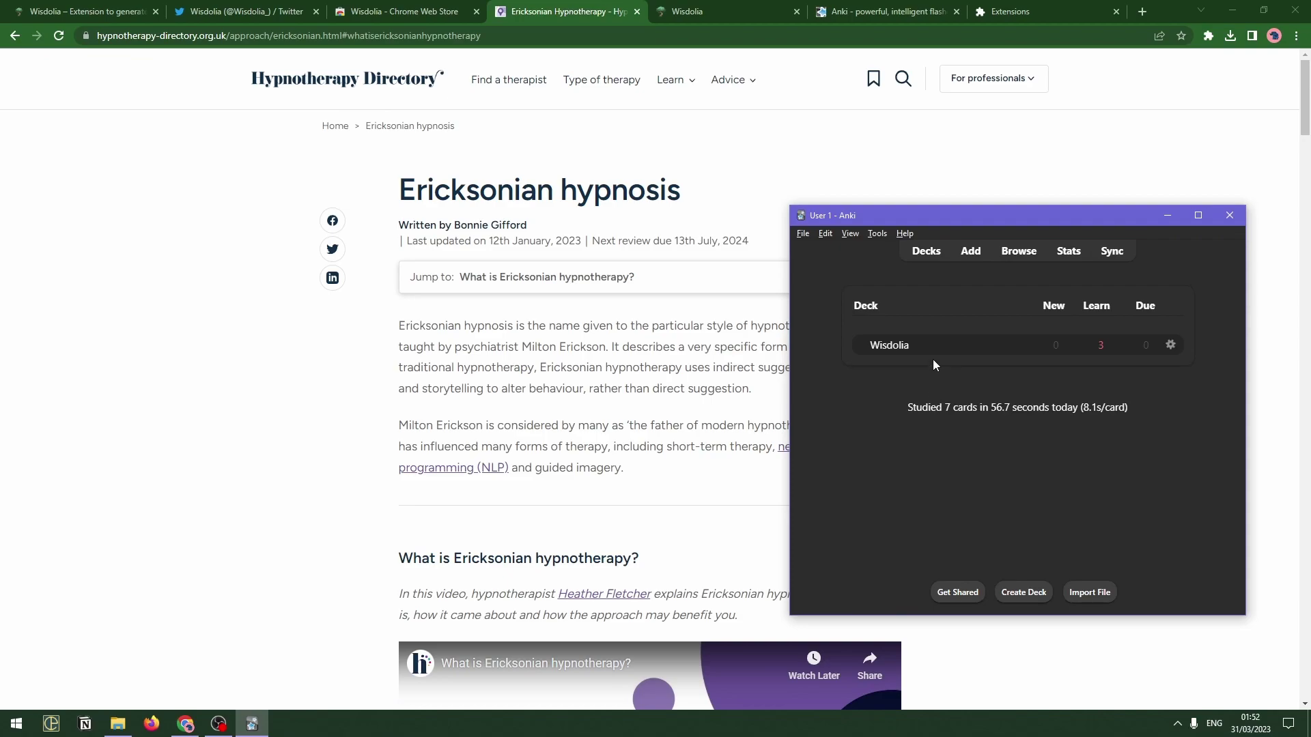
Step: Minimize Anki and return to the wisdolia.com landing page's 'Auto generated flashcards' headline
click(1160, 215)
click(697, 12)
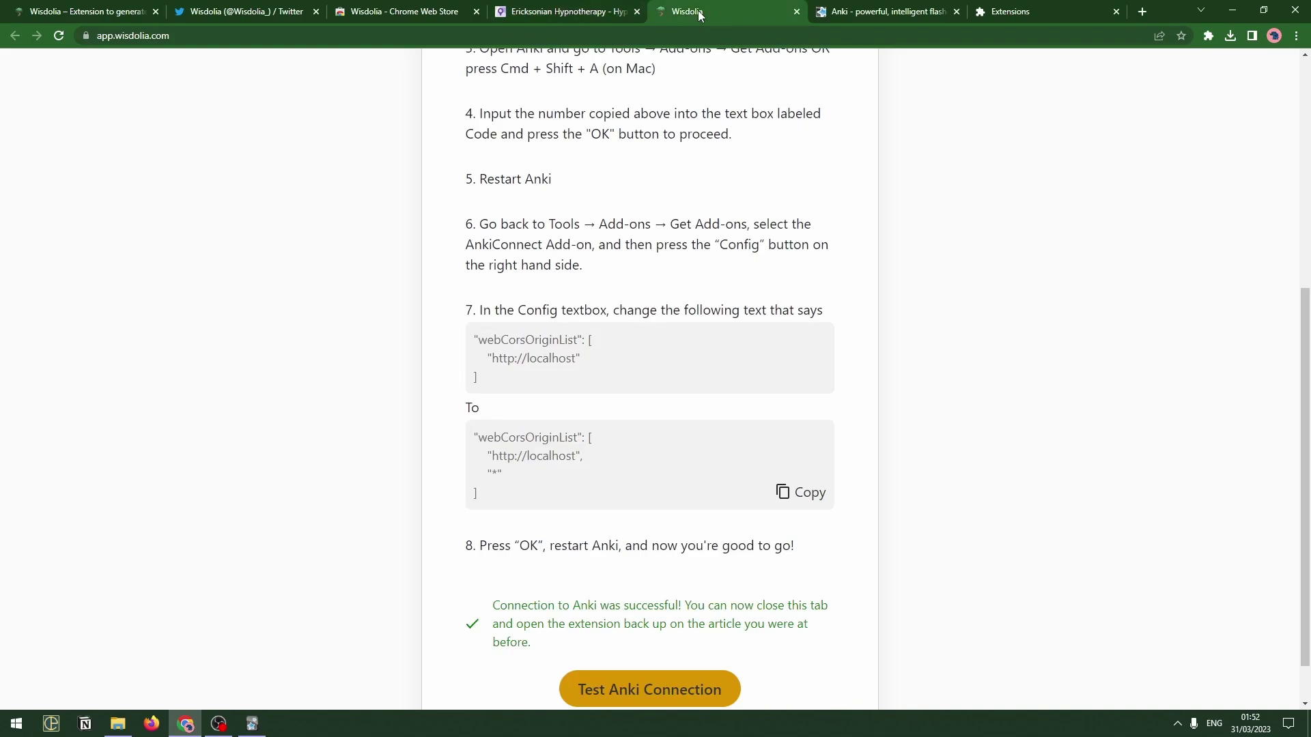
scroll(302, 79, up, 6)
key(ctrl+1)
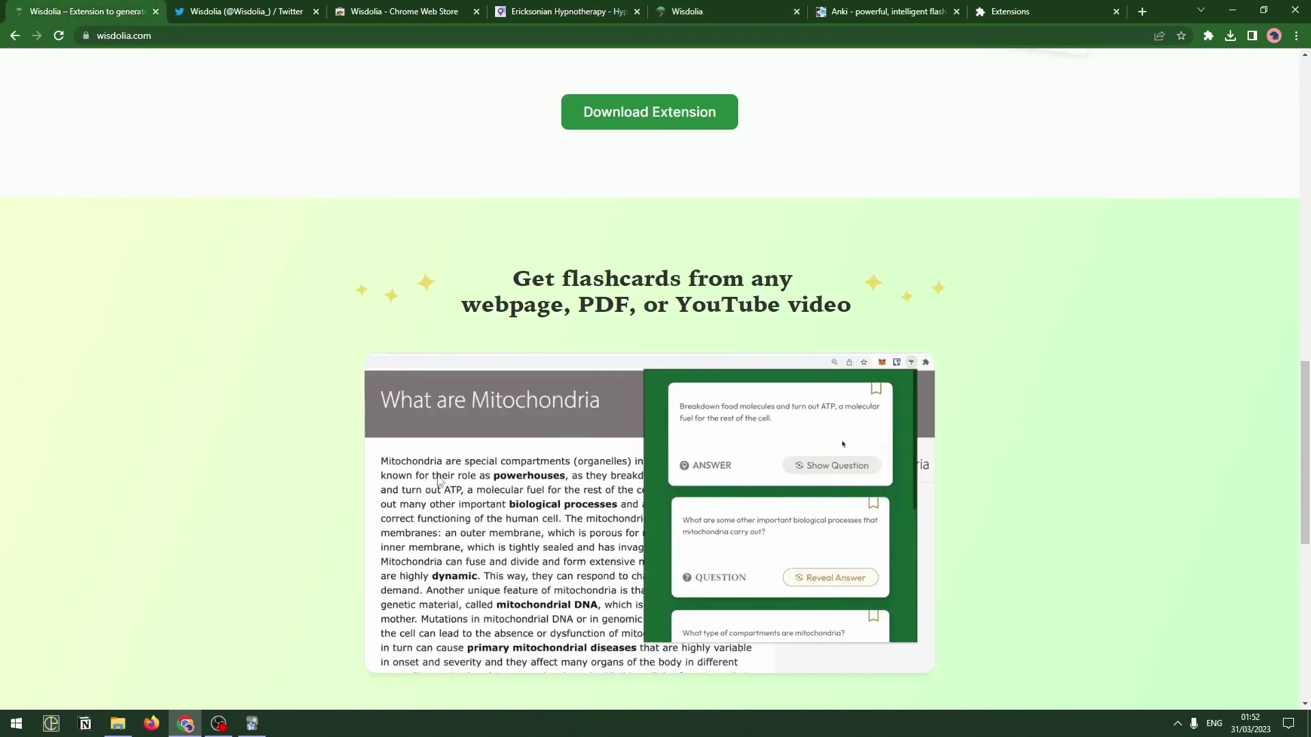
scroll(401, 476, up, 10)
scroll(432, 554, up, 2)
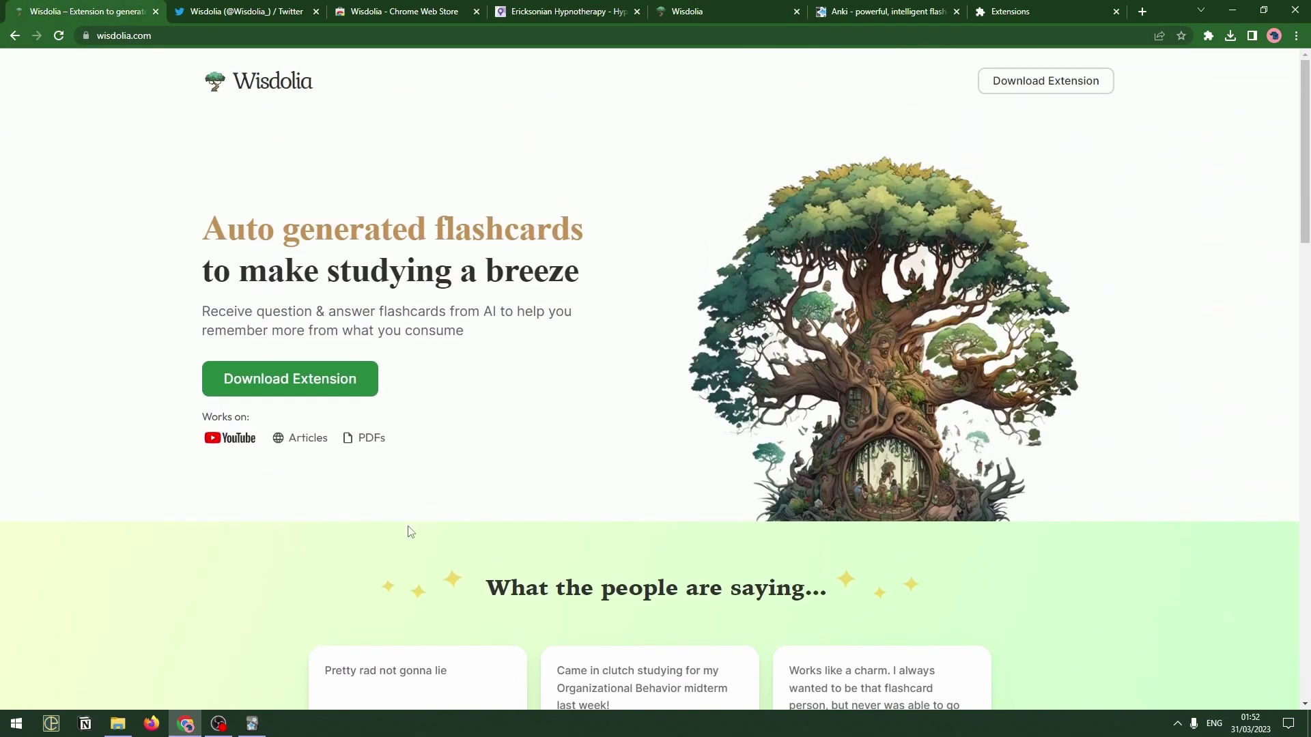